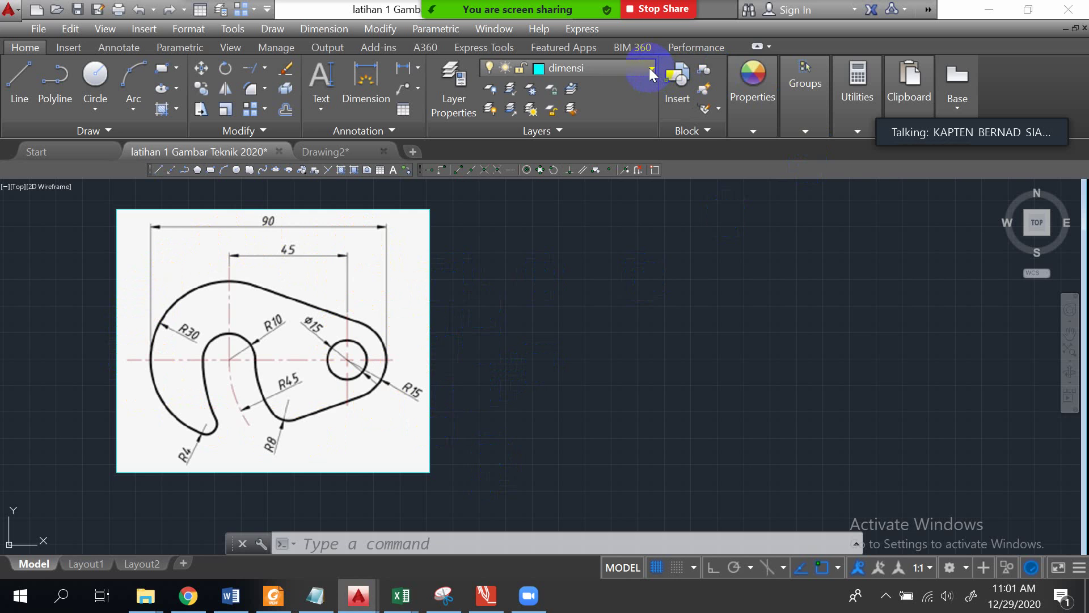
Step: Make layer 0 current and draw a circle of radius 10 in the empty space beside the reference image
left_click(597, 90)
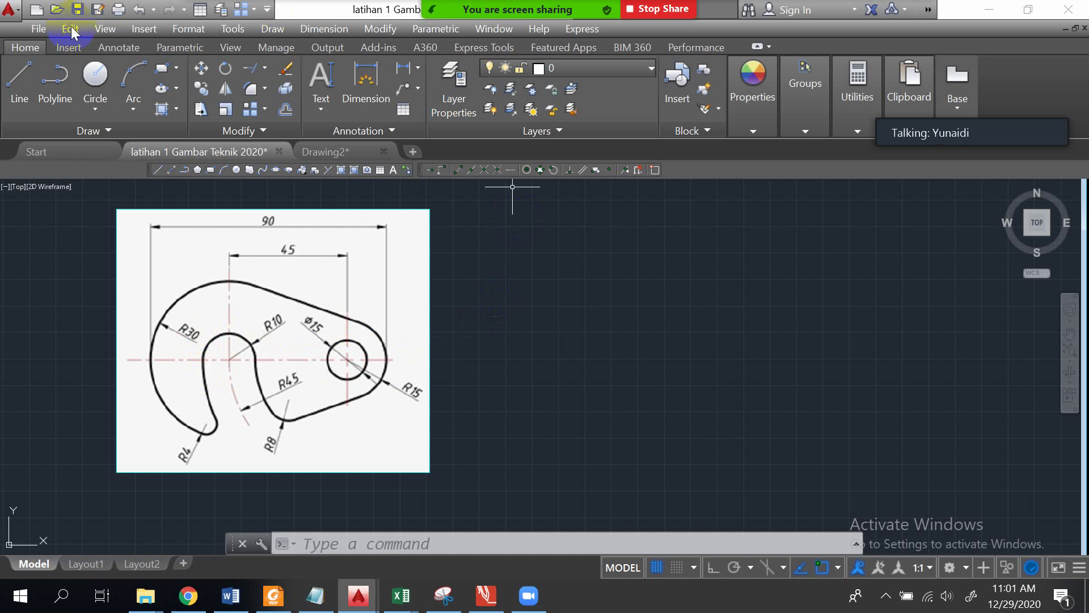
left_click(94, 109)
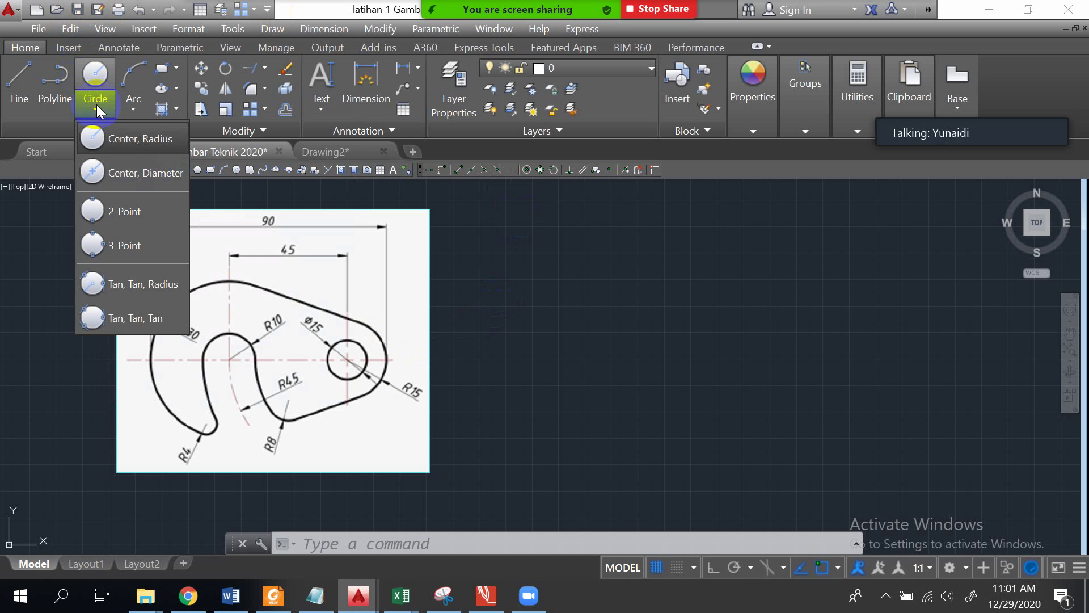
left_click(115, 136)
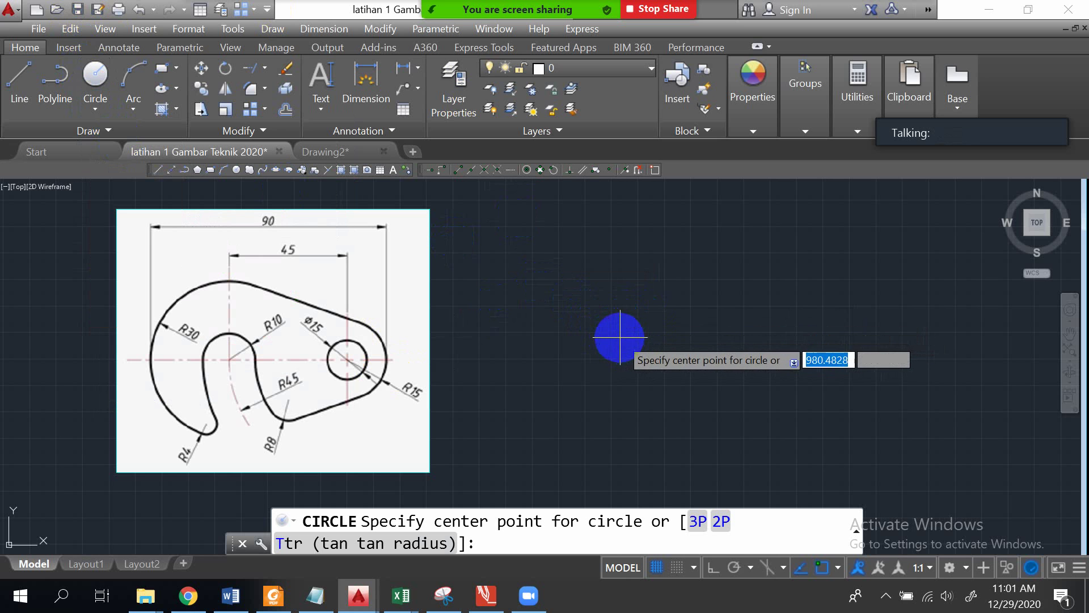
left_click(632, 339)
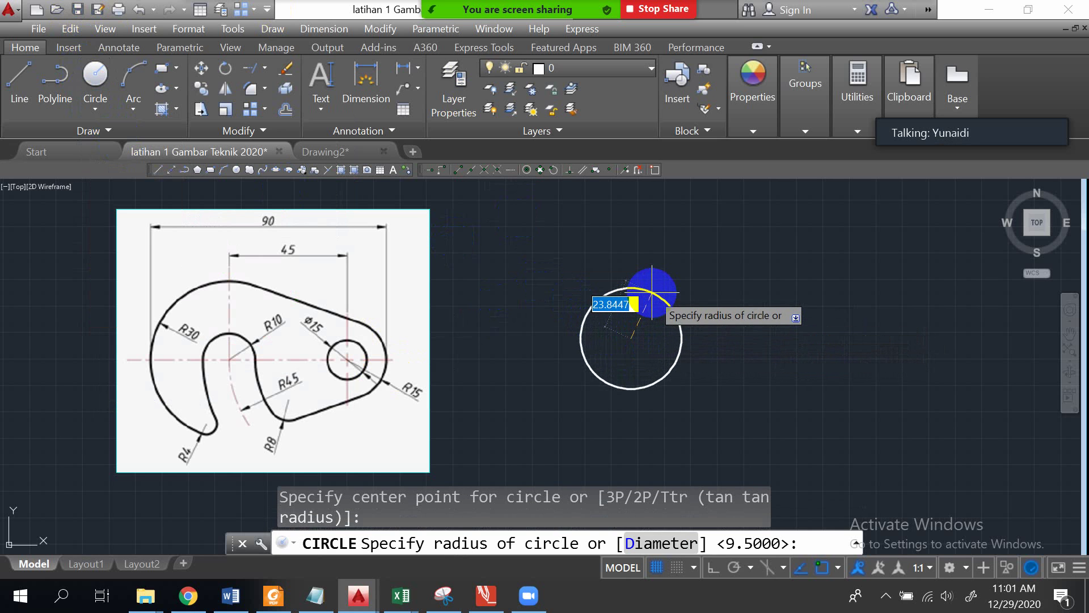
type("10")
key("Return")
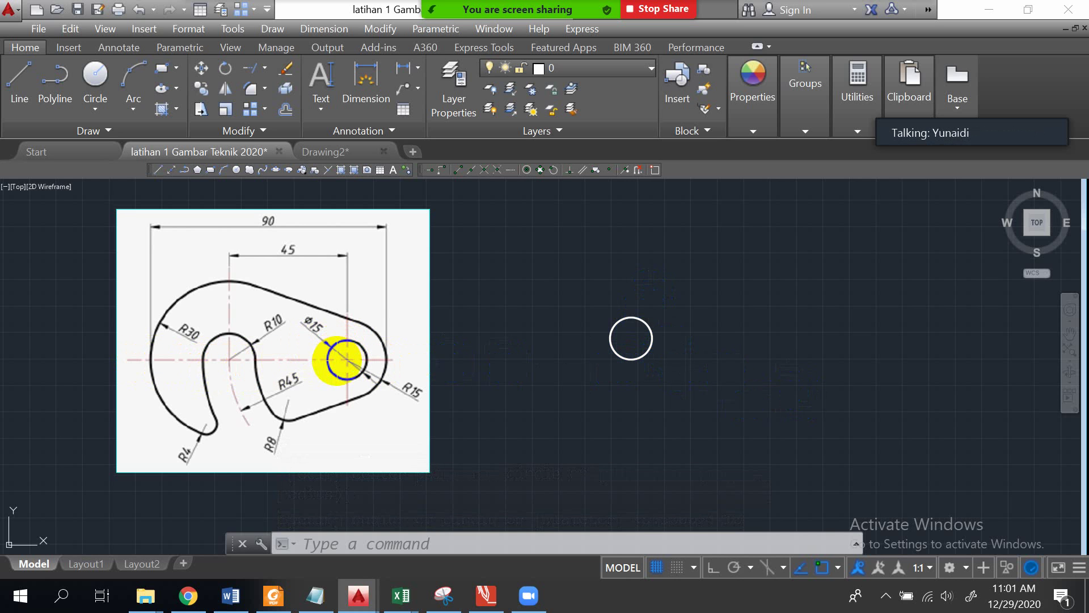
left_click(23, 81)
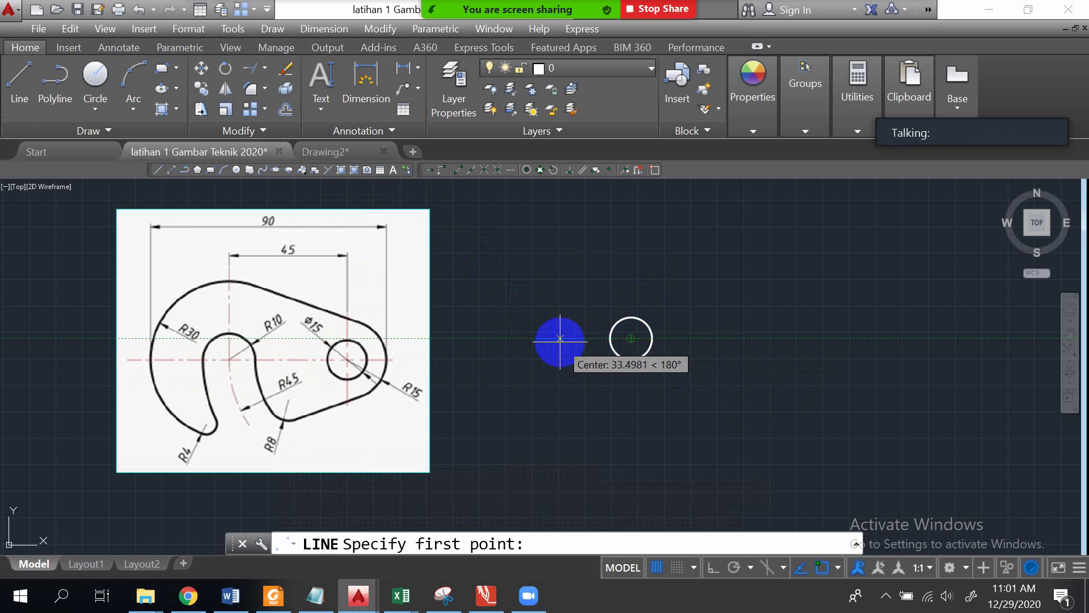
left_click(560, 339)
key("Escape")
Step: Draw a horizontal line 45 long with Ortho on, running right from the centre of the radius 10 circle
left_click(19, 80)
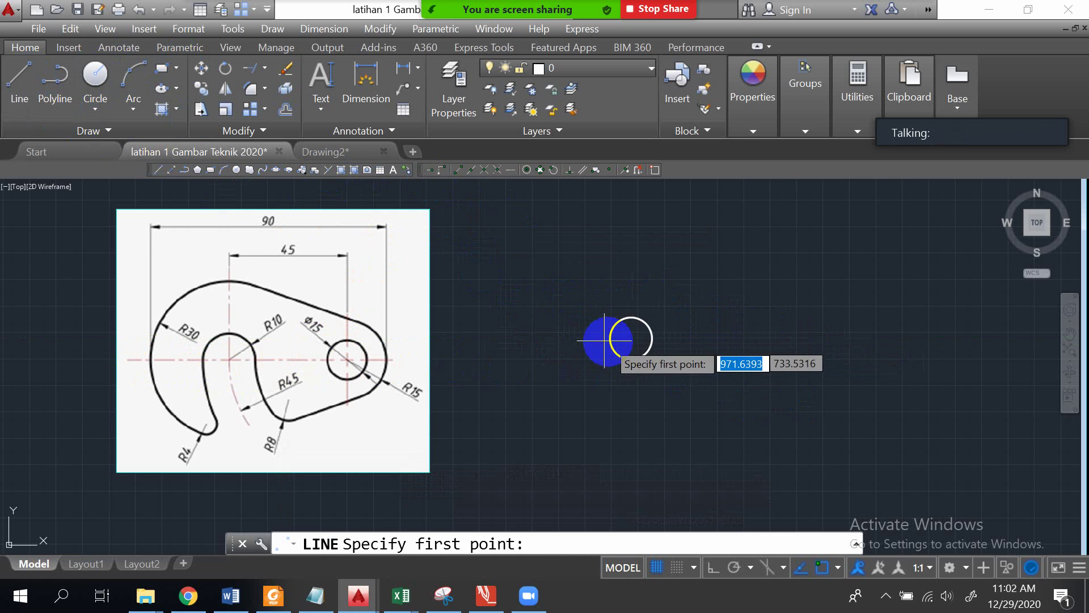
left_click(631, 338)
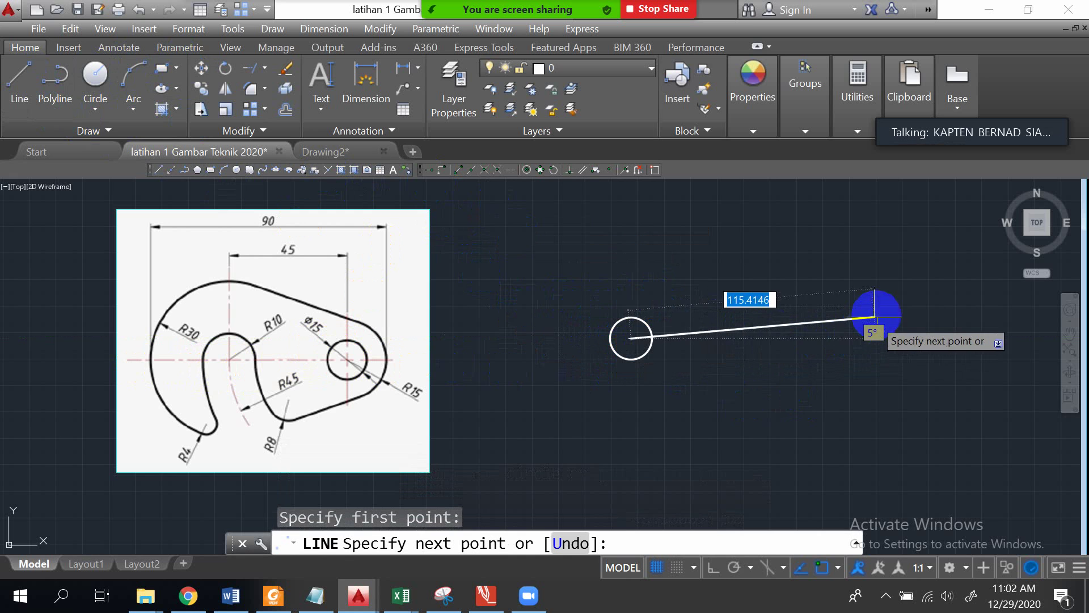
scroll(872, 334, "up", 2)
scroll(872, 334, "down", 2)
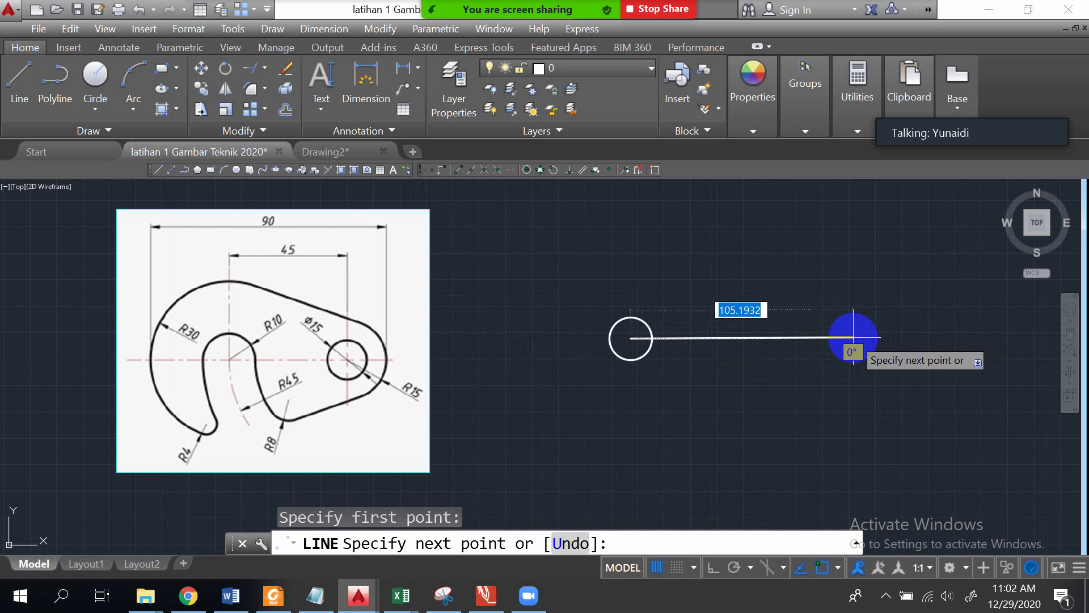
key("F8")
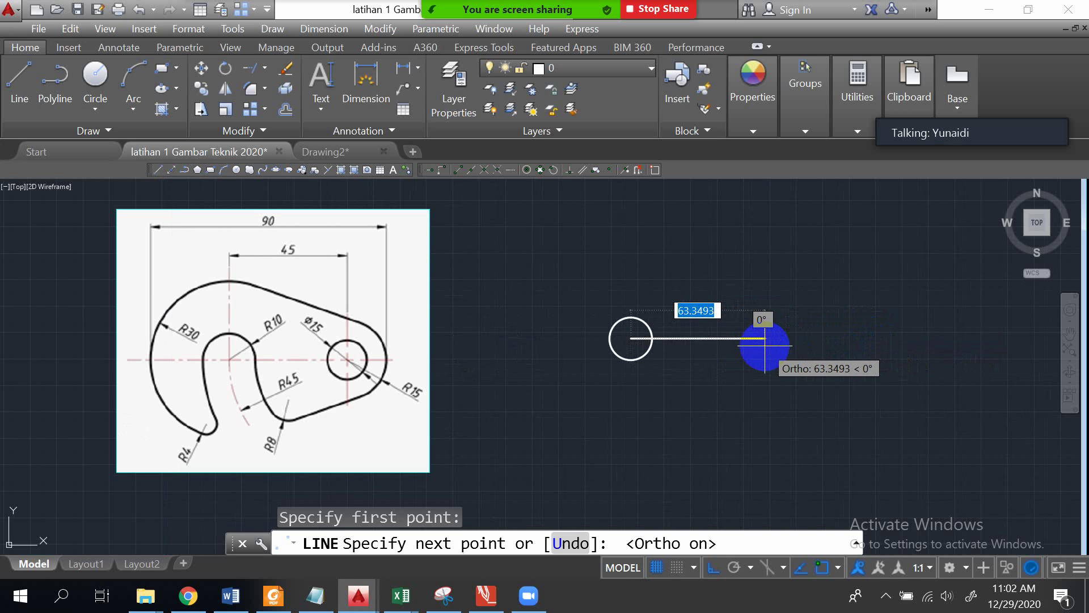
type("45")
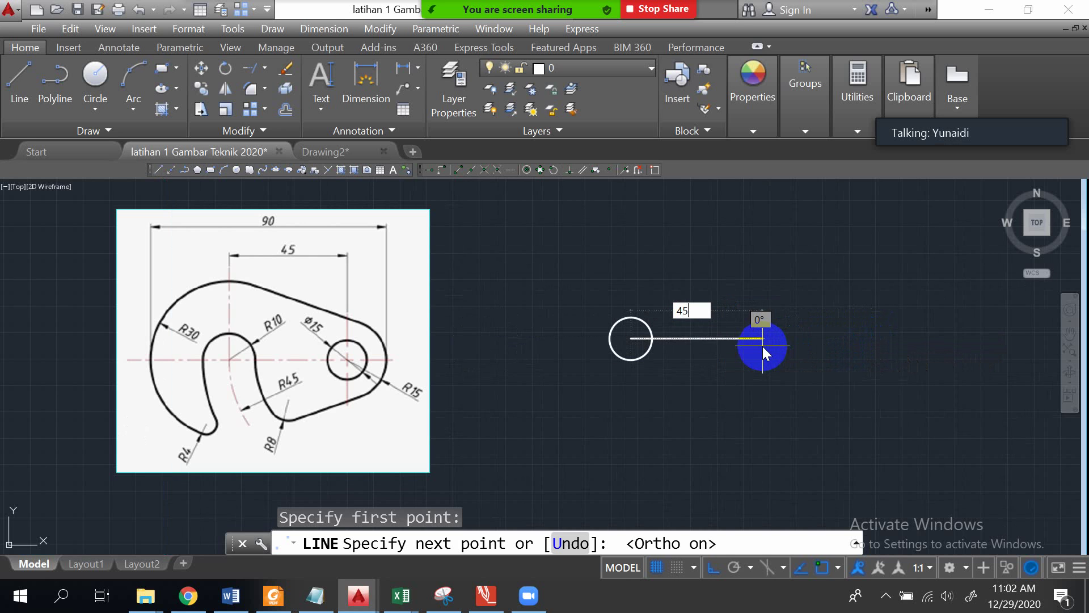
key("Return")
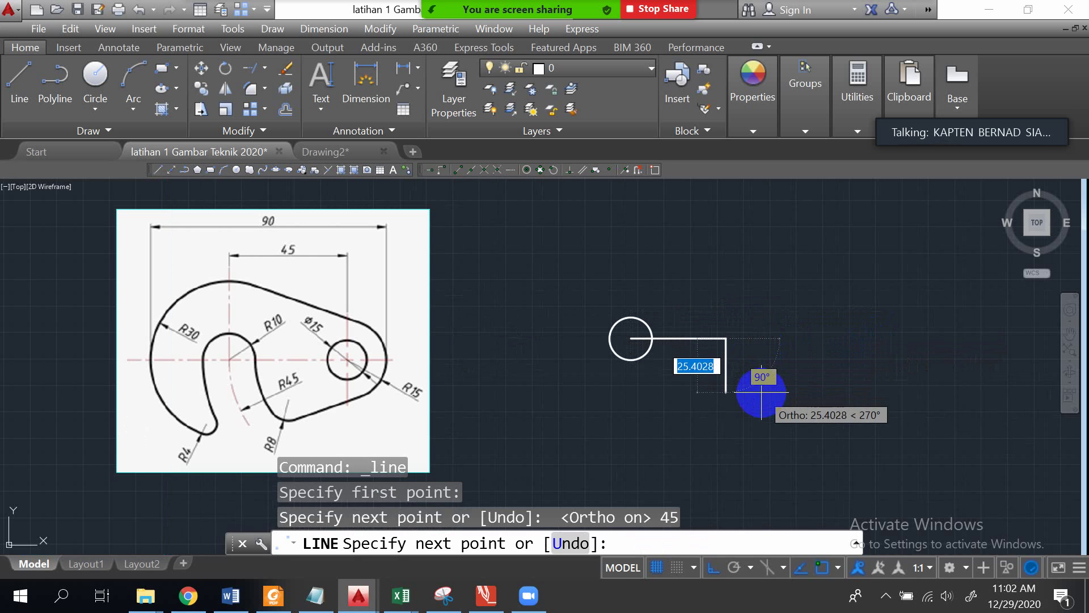
key("Escape")
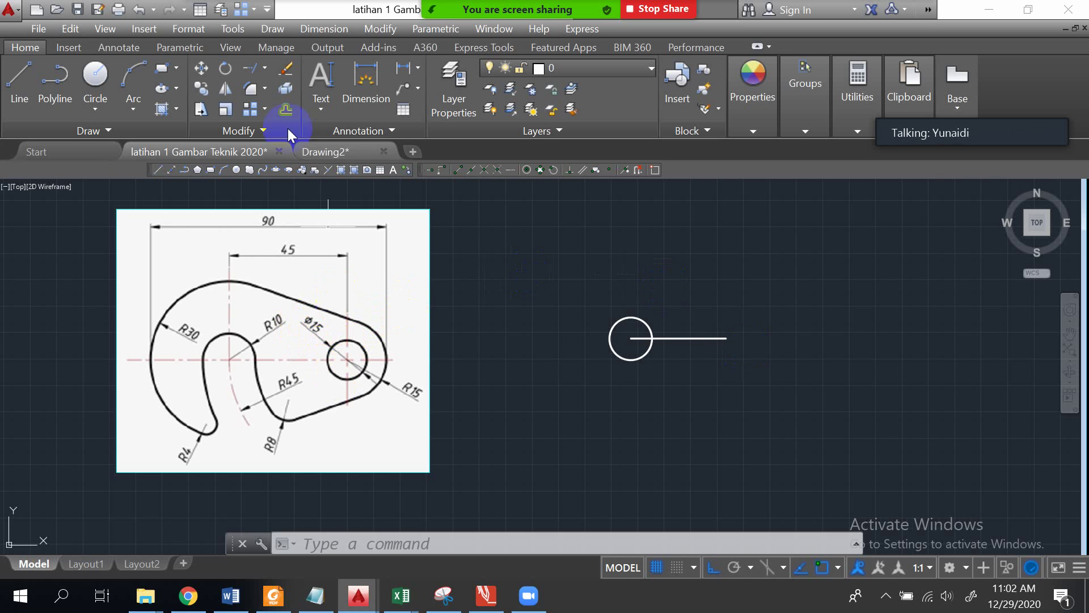
Step: Draw a circle of diameter 15 centred on the free right end of the horizontal line
left_click(101, 109)
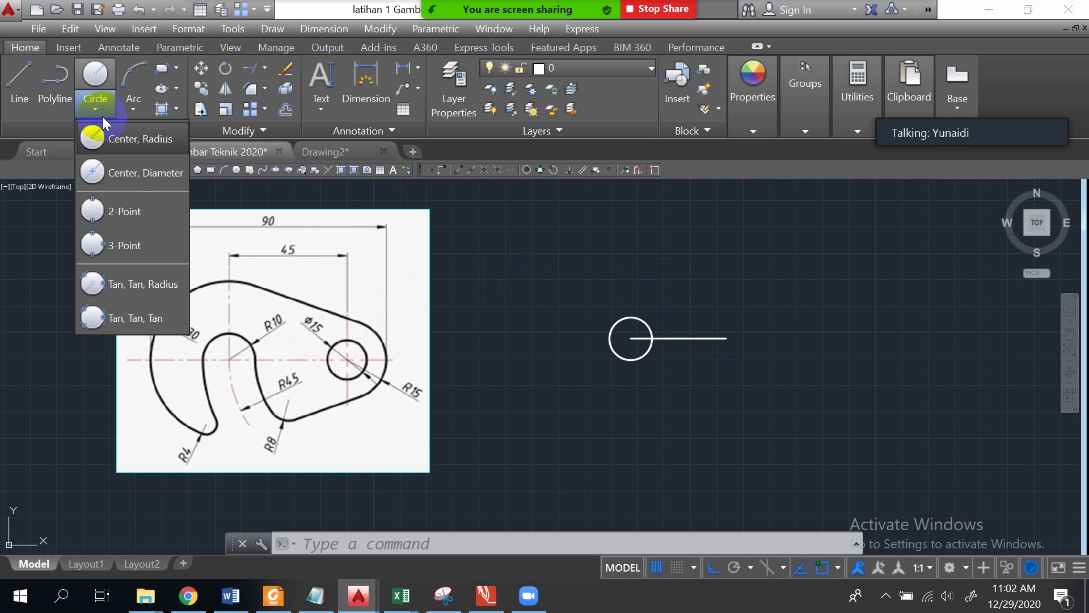
left_click(124, 176)
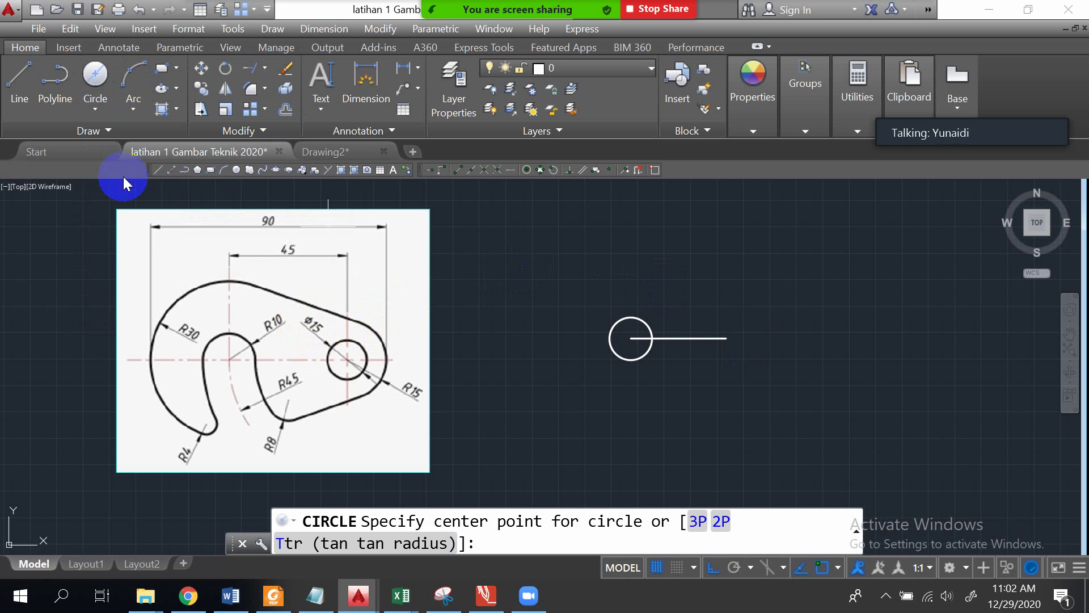
left_click(726, 339)
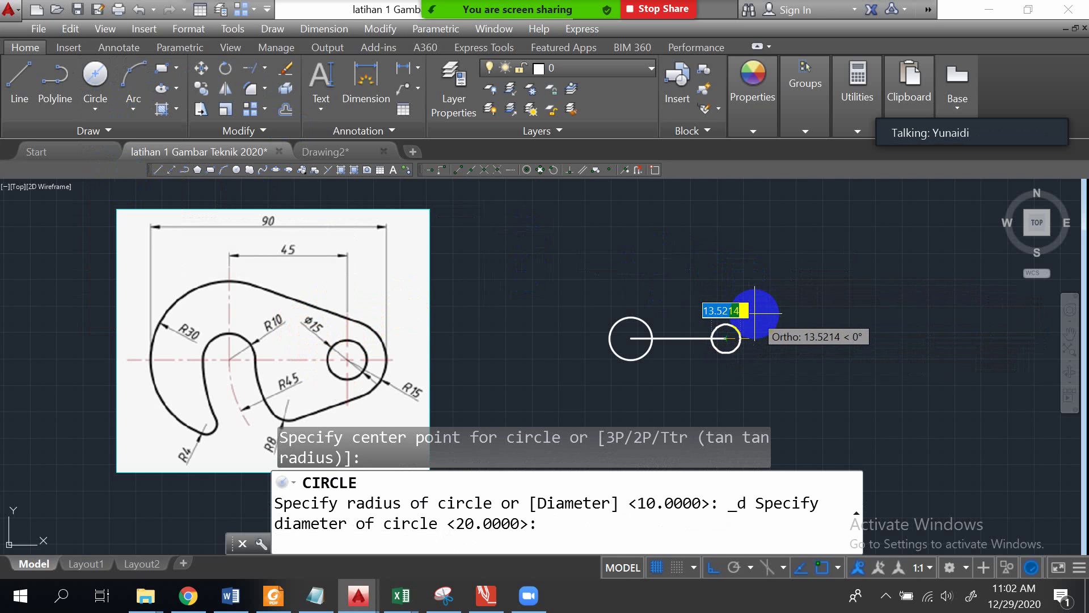
type("15")
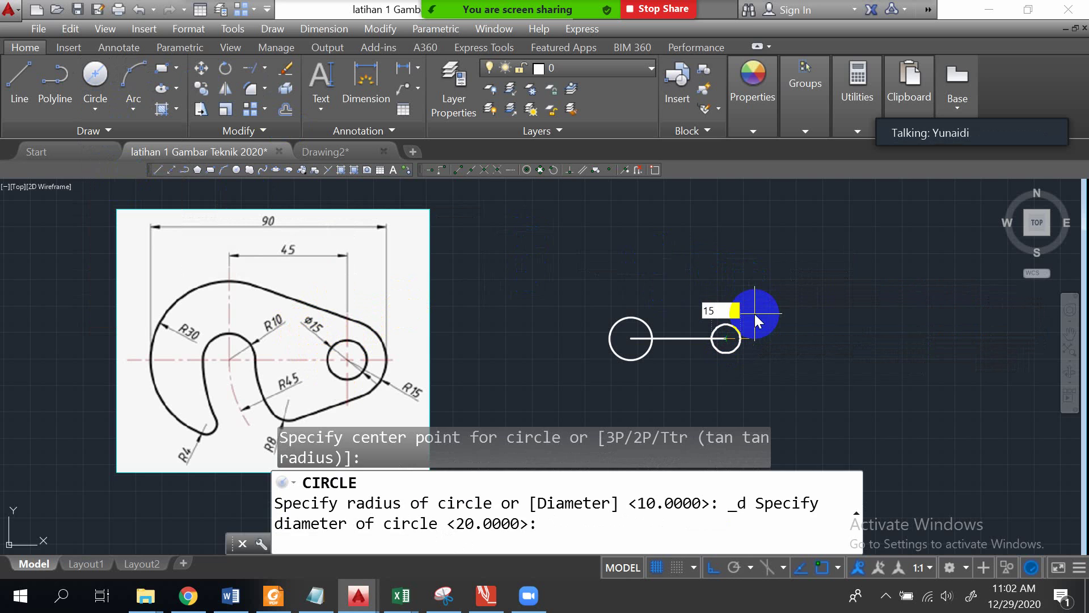
key("Return")
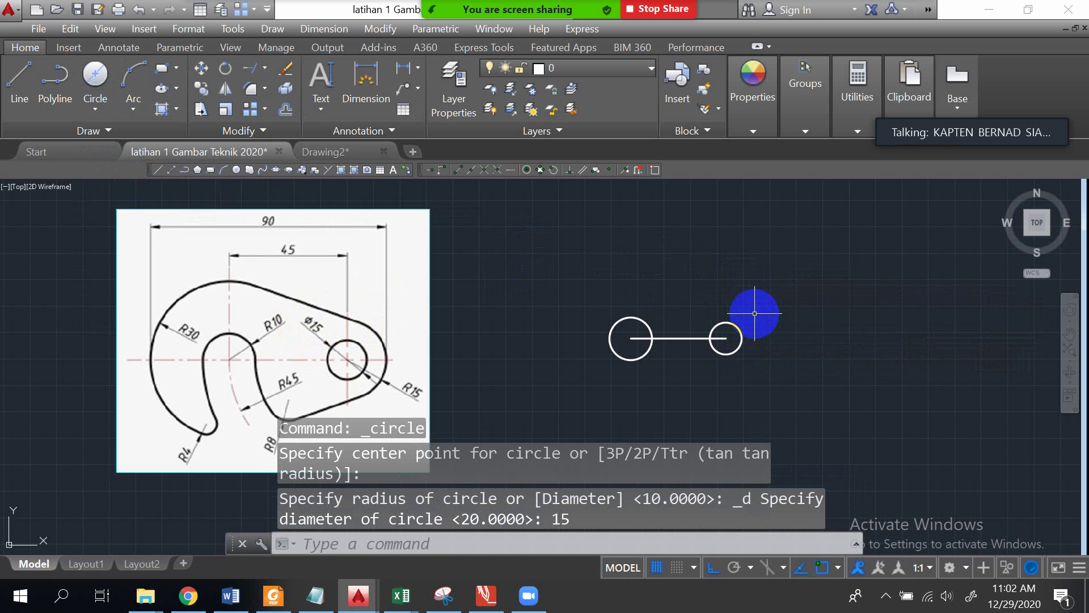
Step: Draw a circle of radius 15 concentric with the diameter 15 circle
left_click(102, 109)
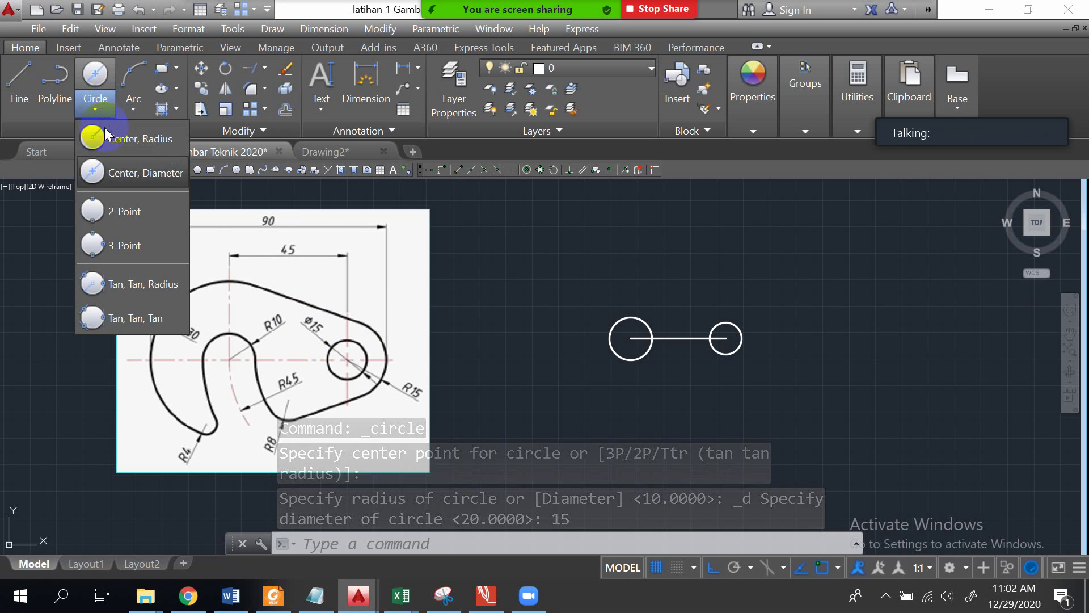
left_click(109, 142)
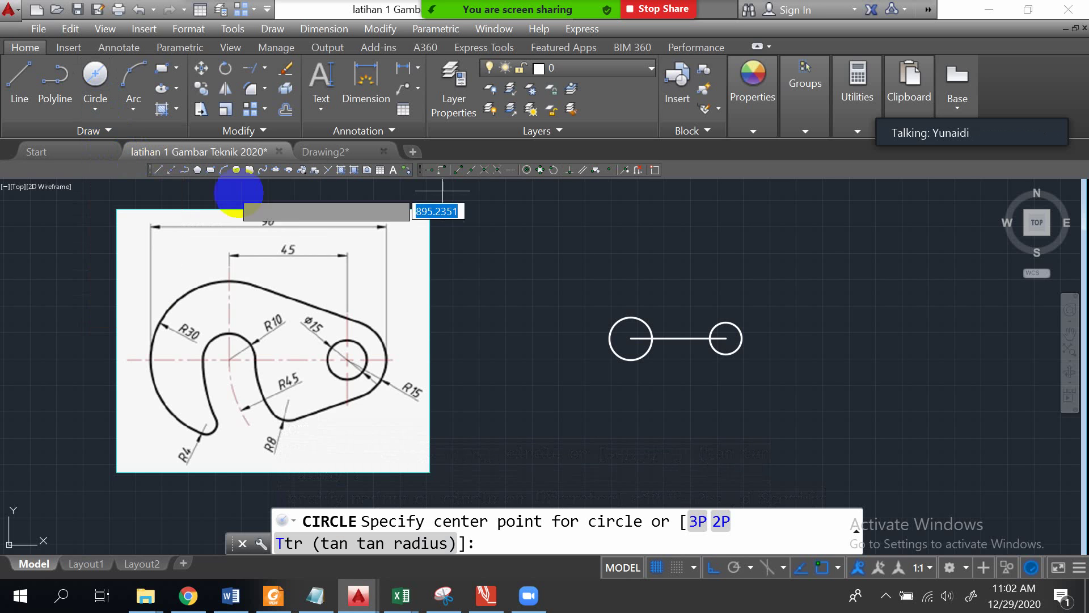
left_click(725, 338)
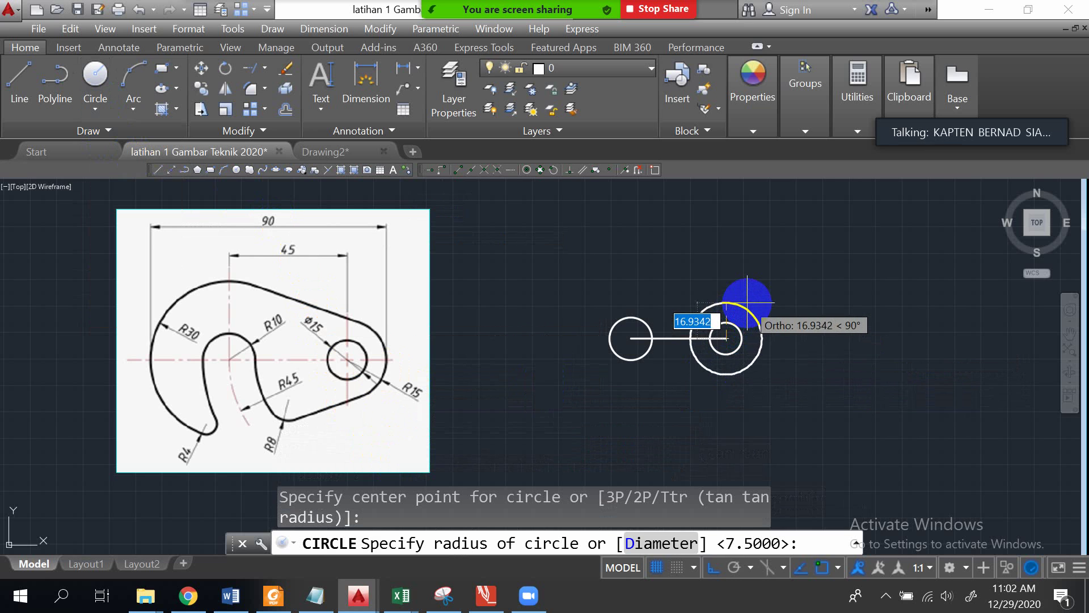
type("15")
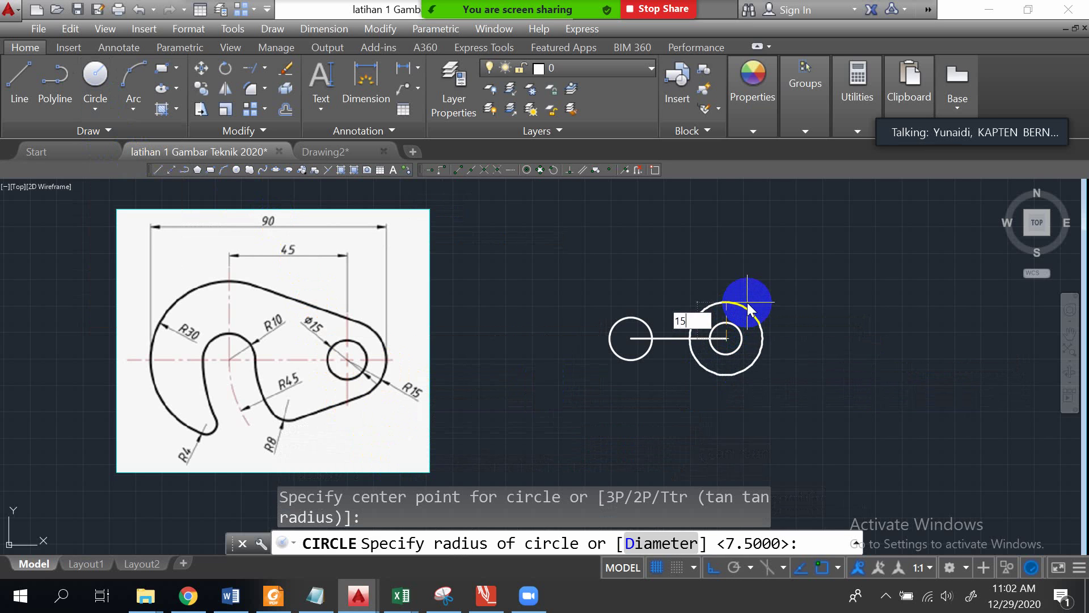
key("Return")
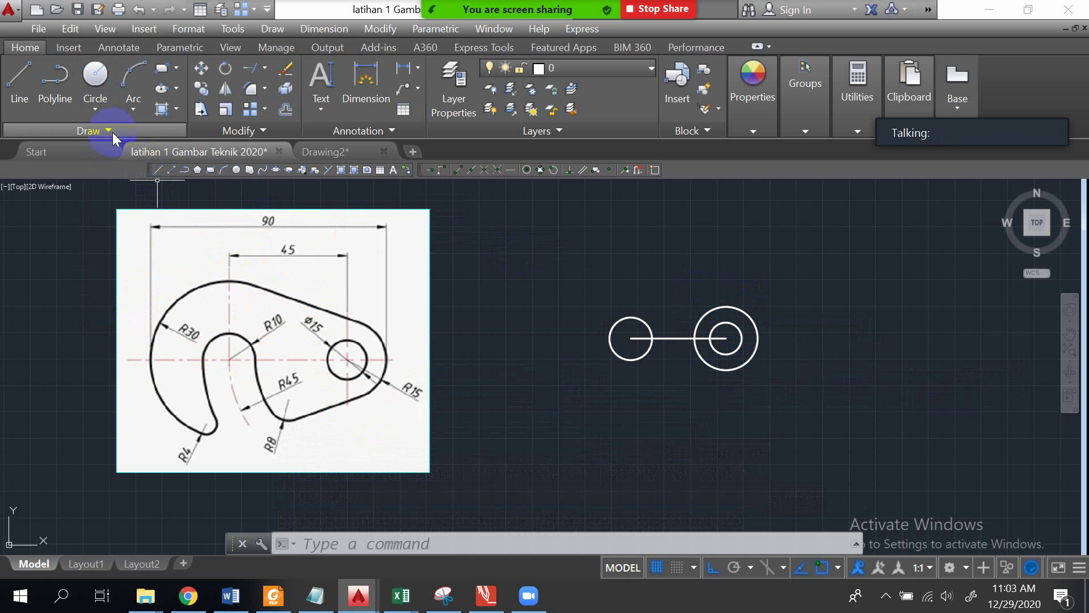
Step: Draw a circle of radius 30 concentric with the radius 10 circle at the line's left end
left_click(98, 113)
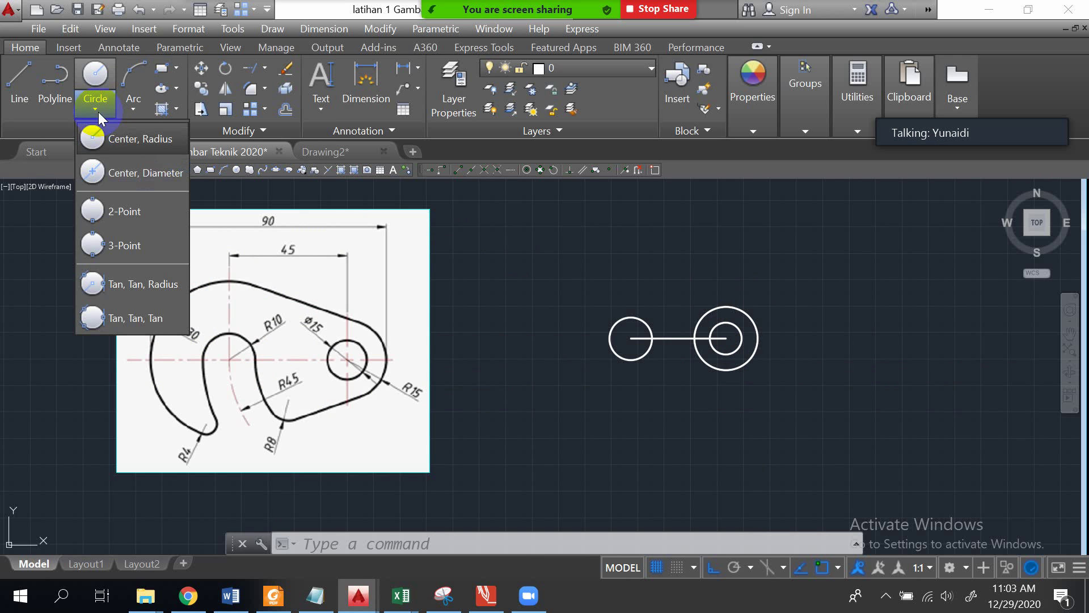
left_click(121, 138)
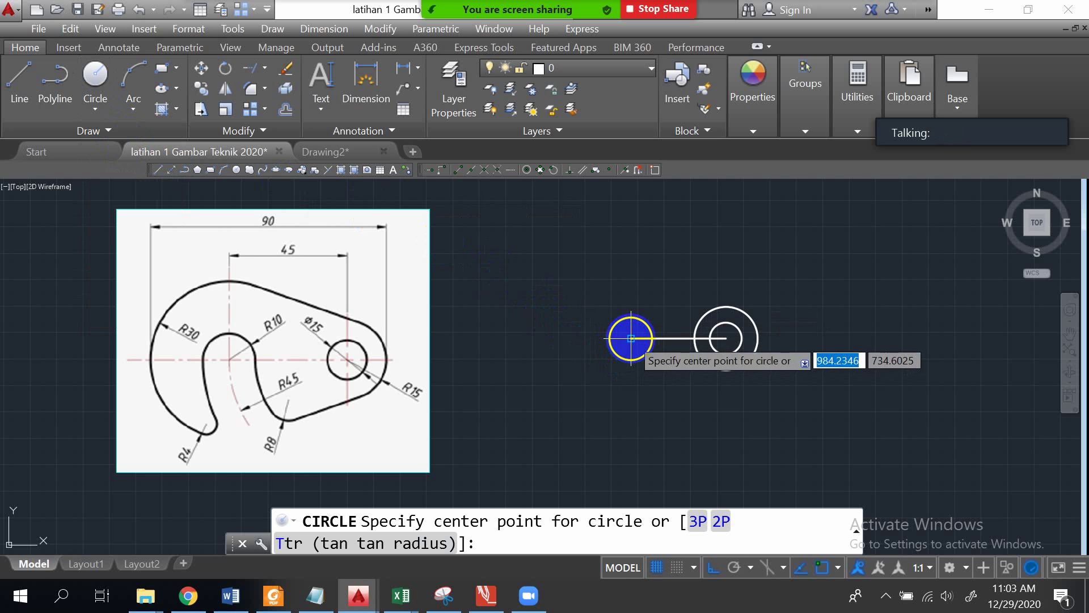
scroll(631, 338, "up", 4)
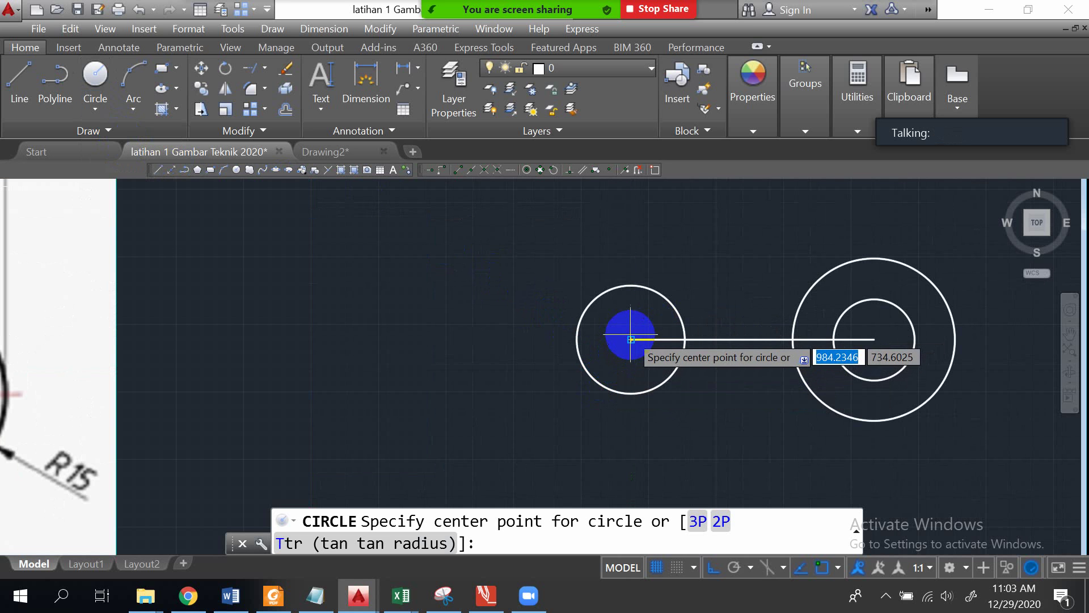
left_click(631, 339)
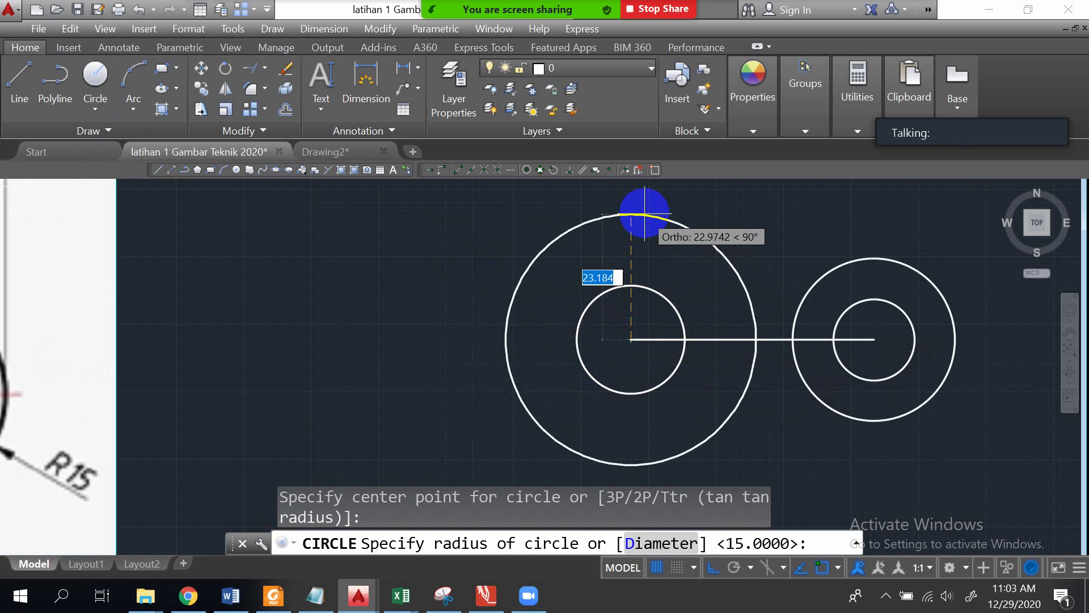
type("30")
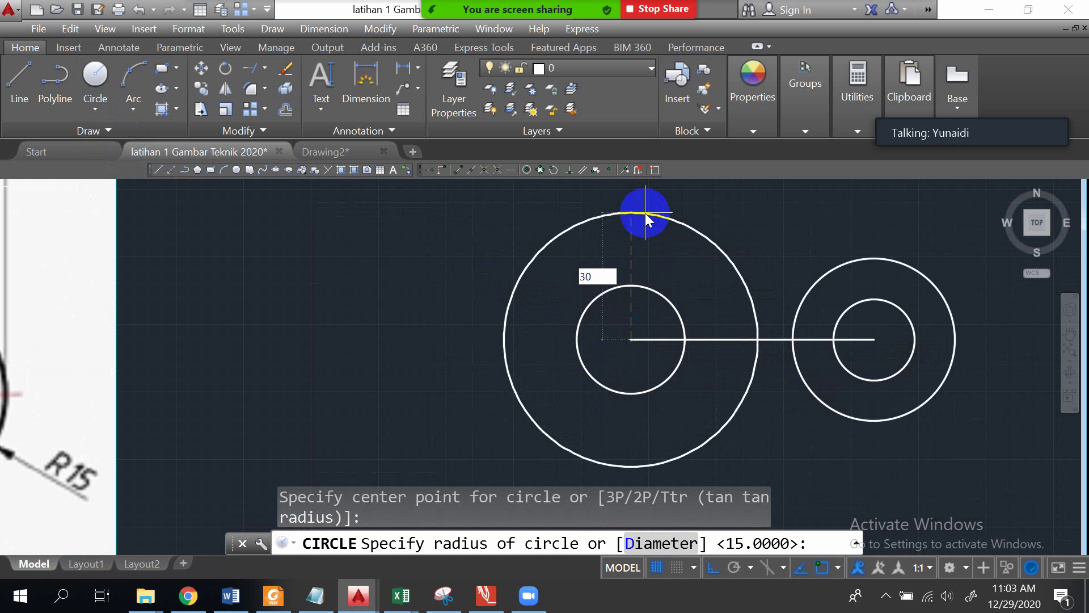
key("Return")
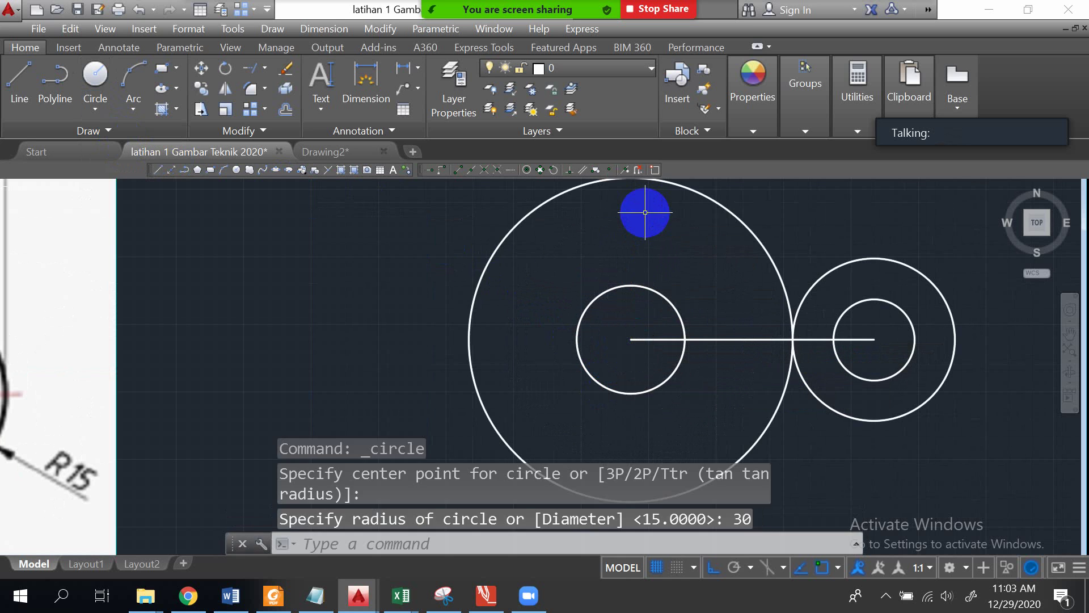
Step: Undock the Object Snap toolbar and float it in the drawing area just above the circles
scroll(704, 281, "down", 2)
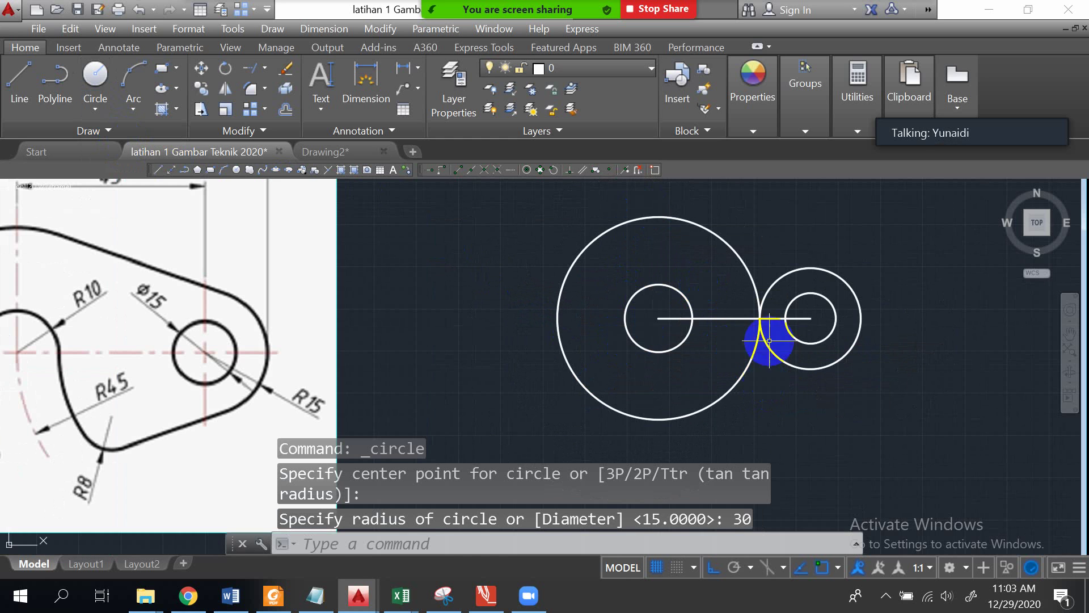
scroll(745, 292, "down", 2)
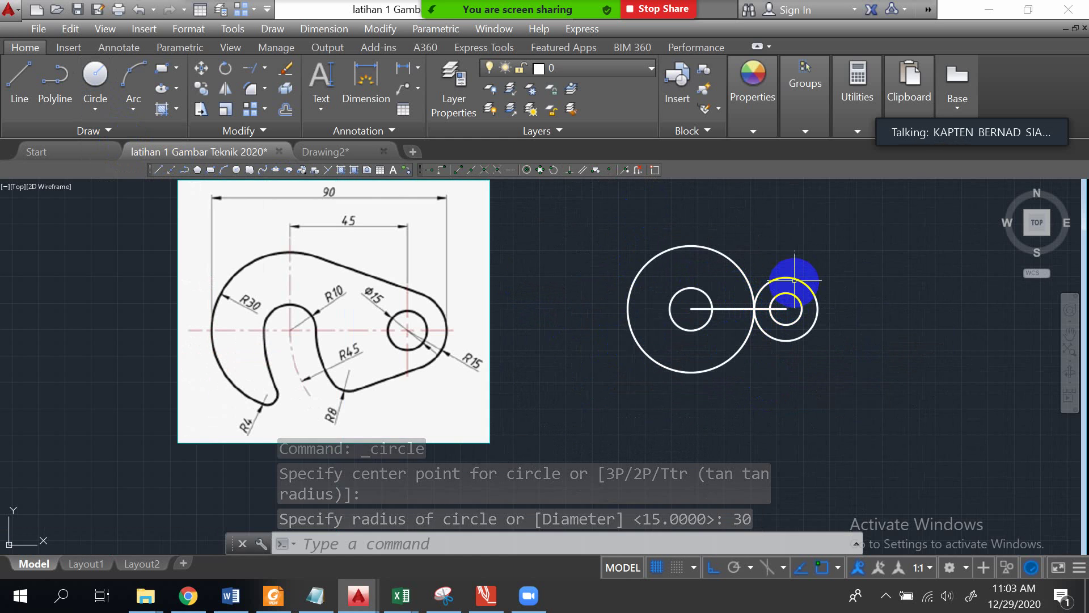
scroll(811, 277, "up", 2)
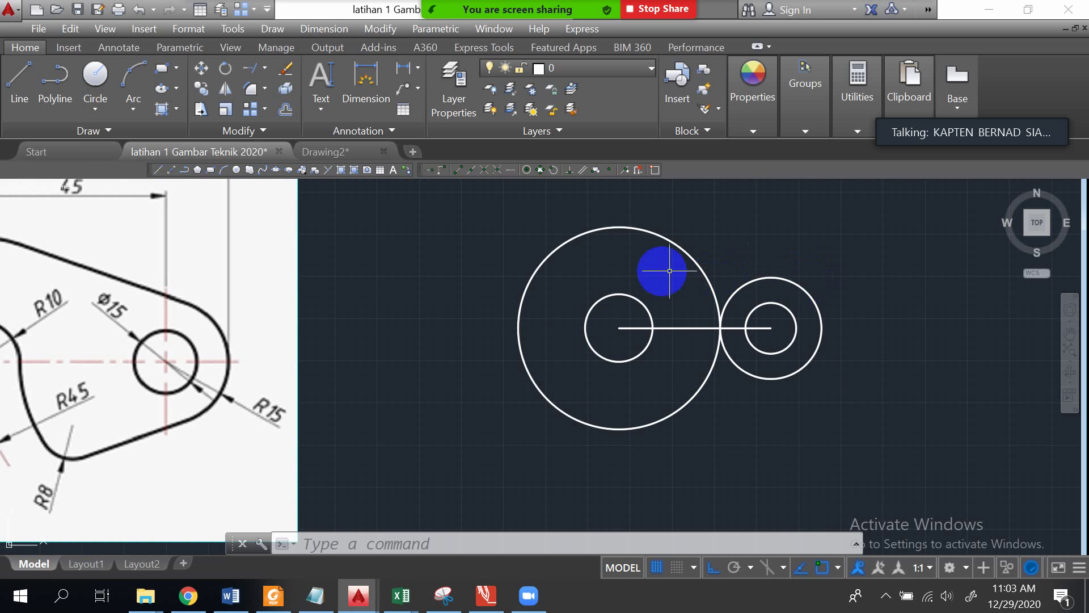
scroll(656, 269, "down", 2)
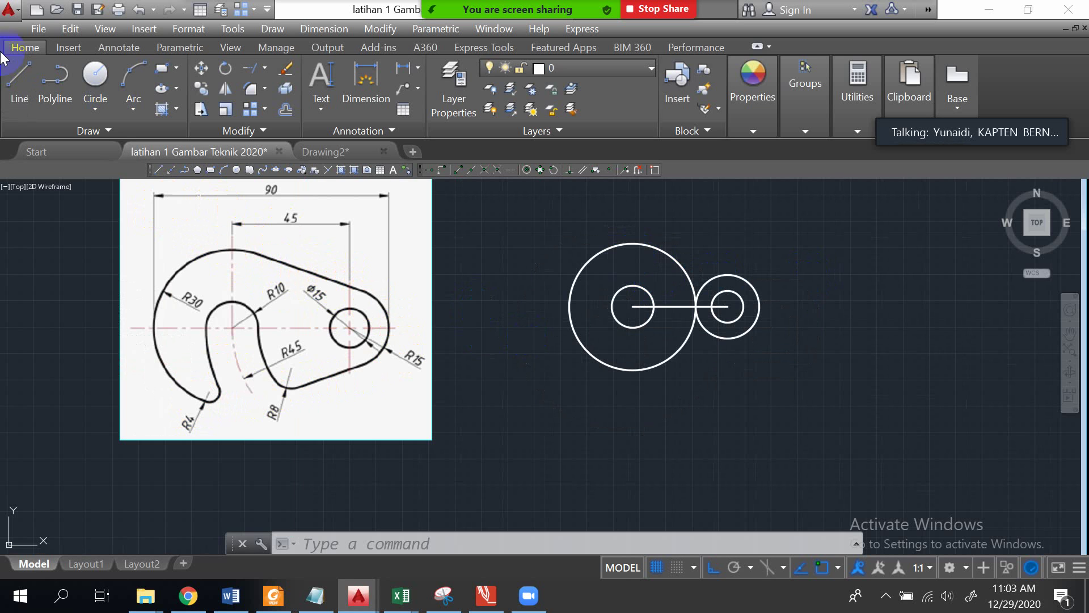
left_click(13, 91)
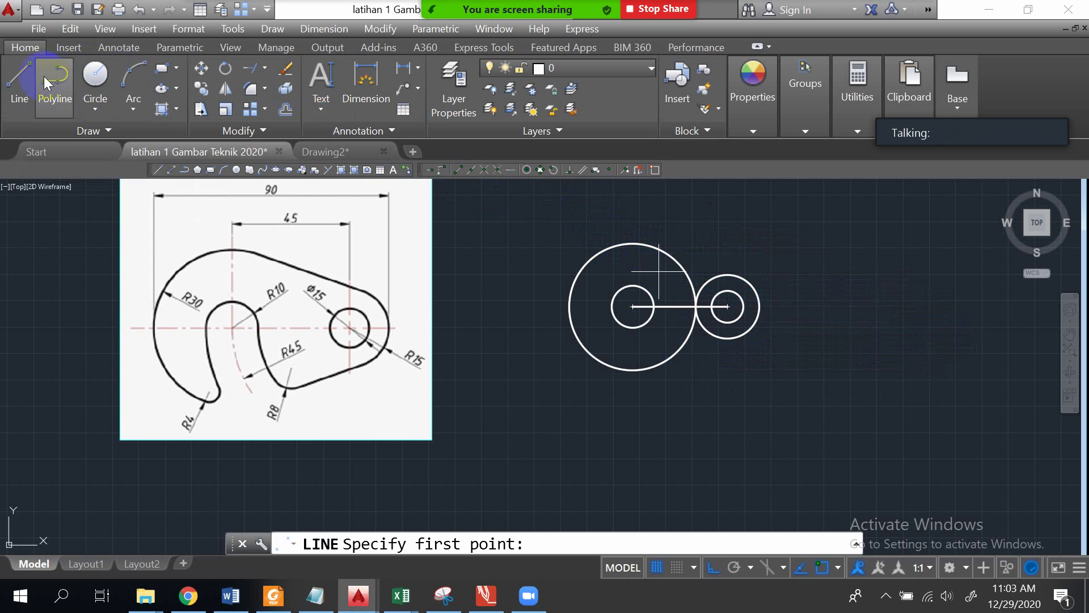
left_click(28, 79)
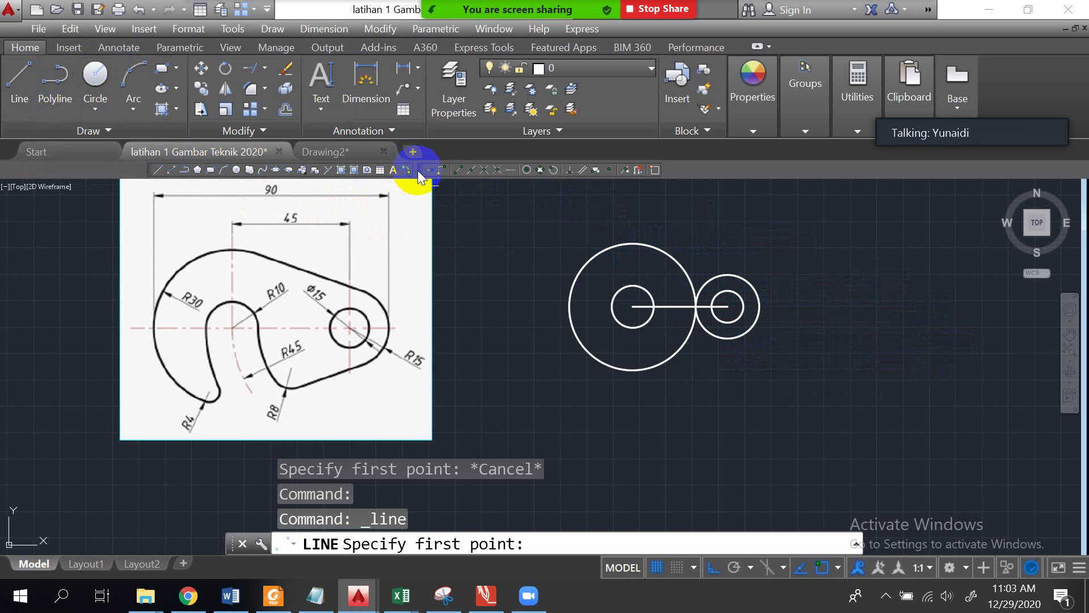
left_click_drag(421, 171, 639, 209)
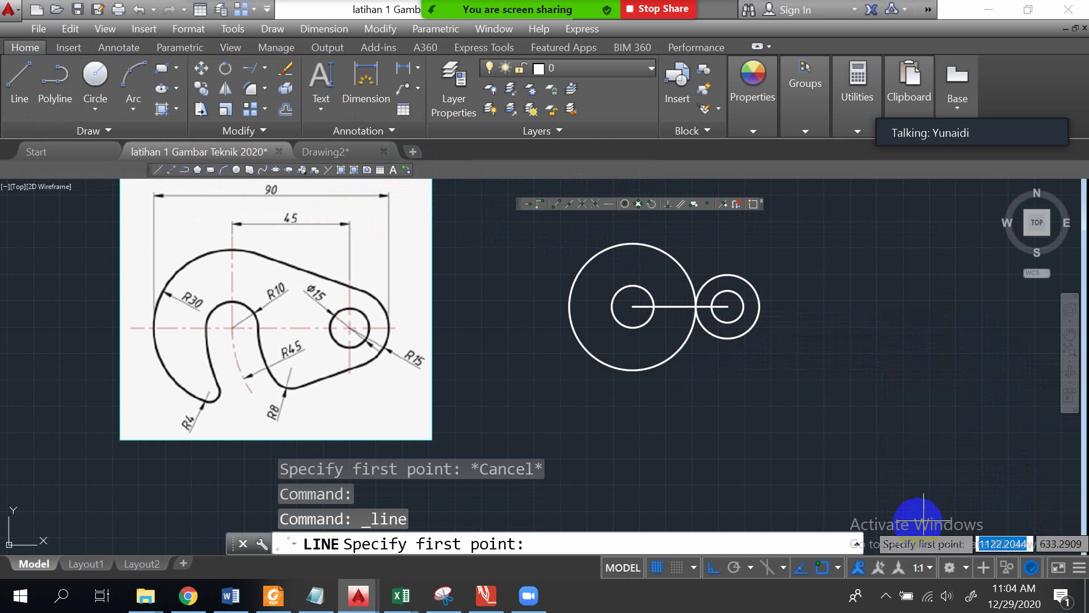
Step: Enable all object snap modes in the drafting settings
left_click(843, 567)
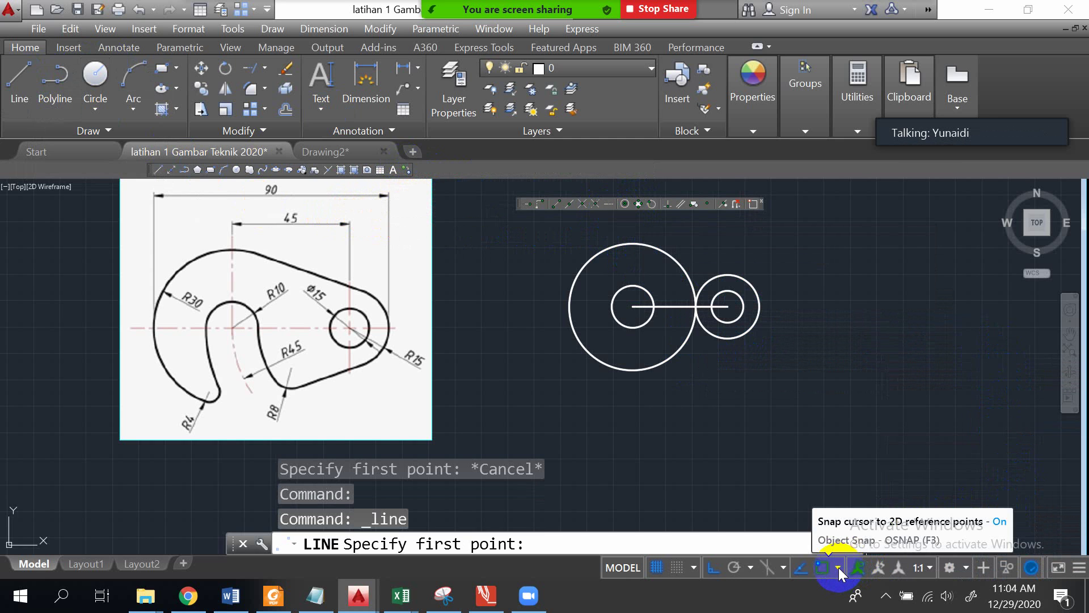
left_click(838, 567)
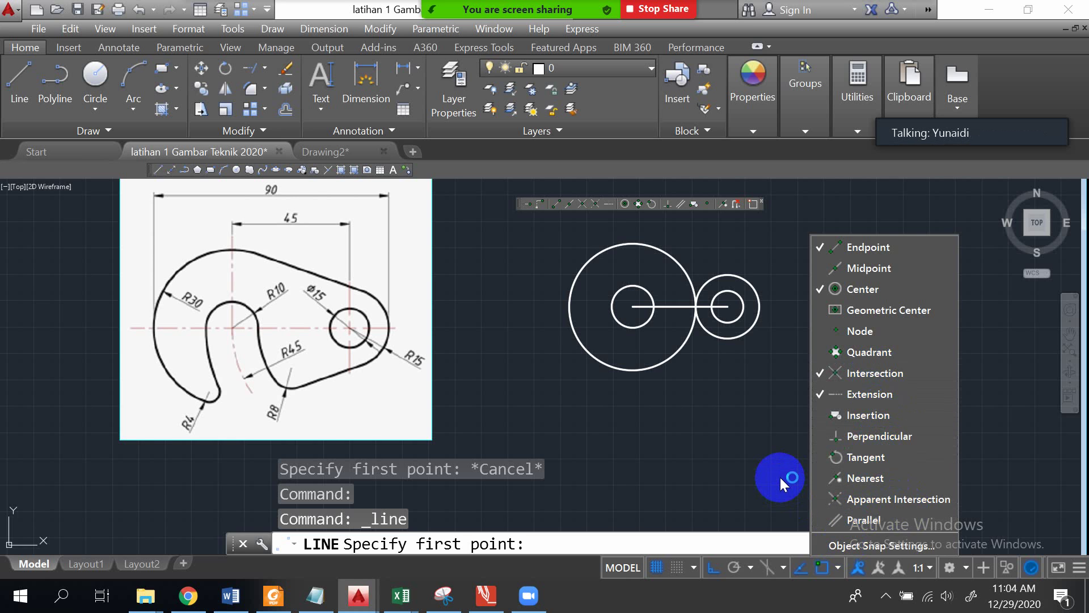
left_click(838, 568)
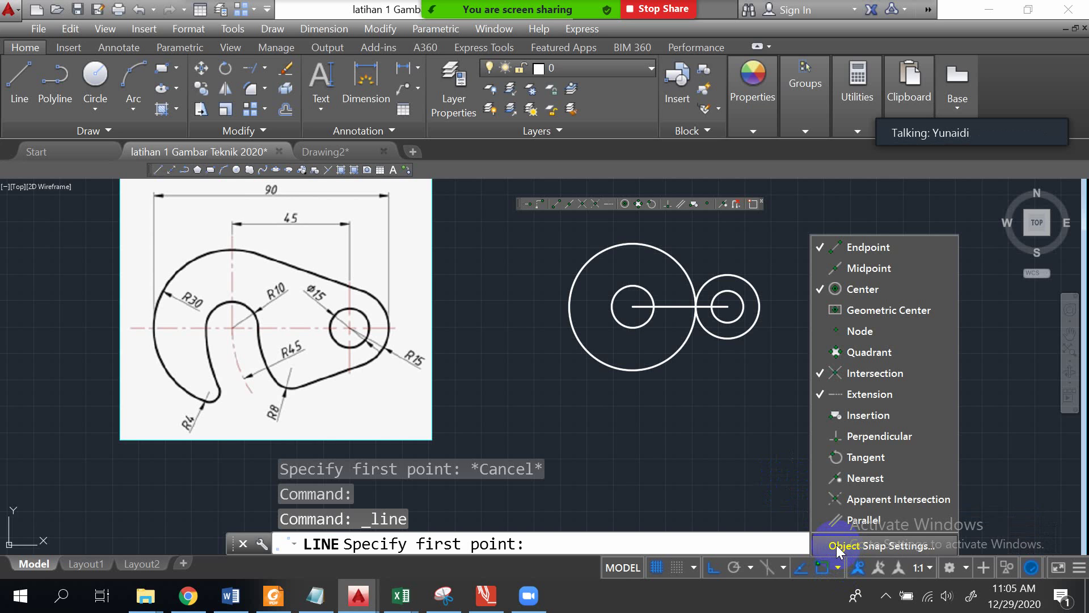
left_click(836, 546)
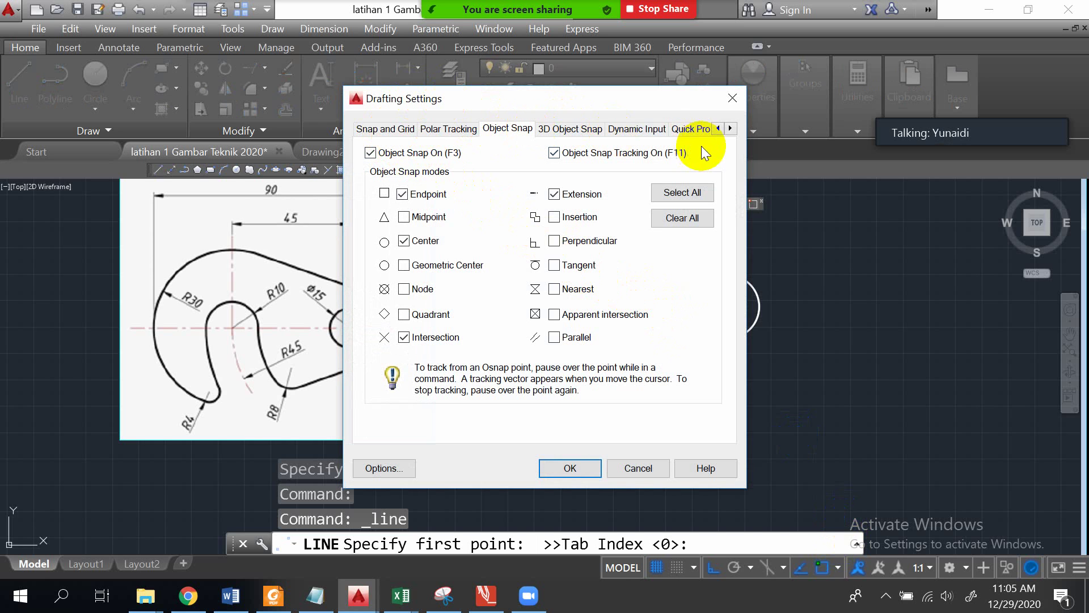
left_click(689, 197)
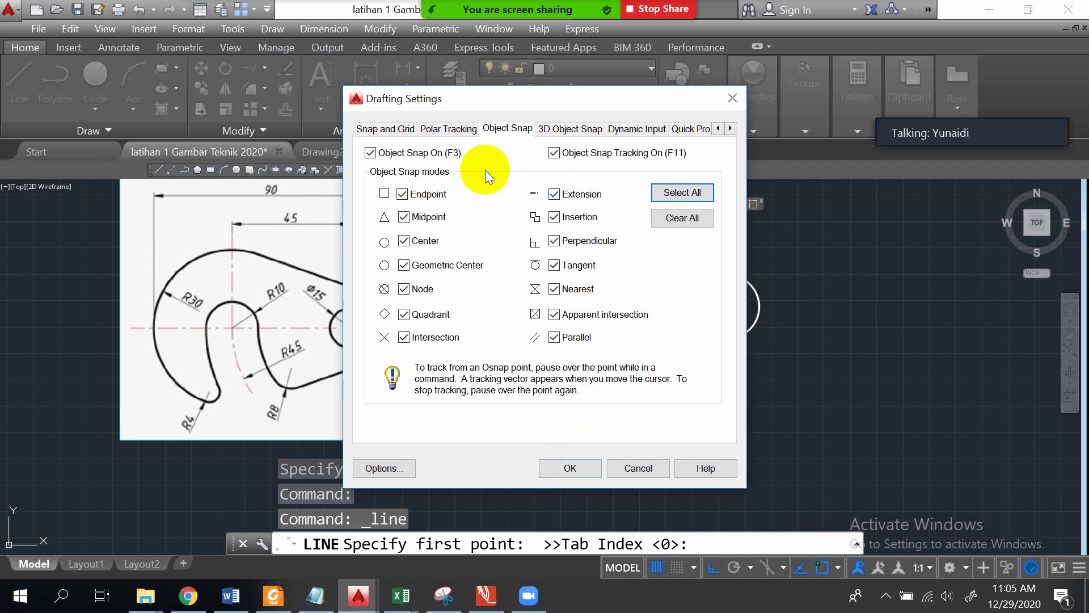
left_click(689, 223)
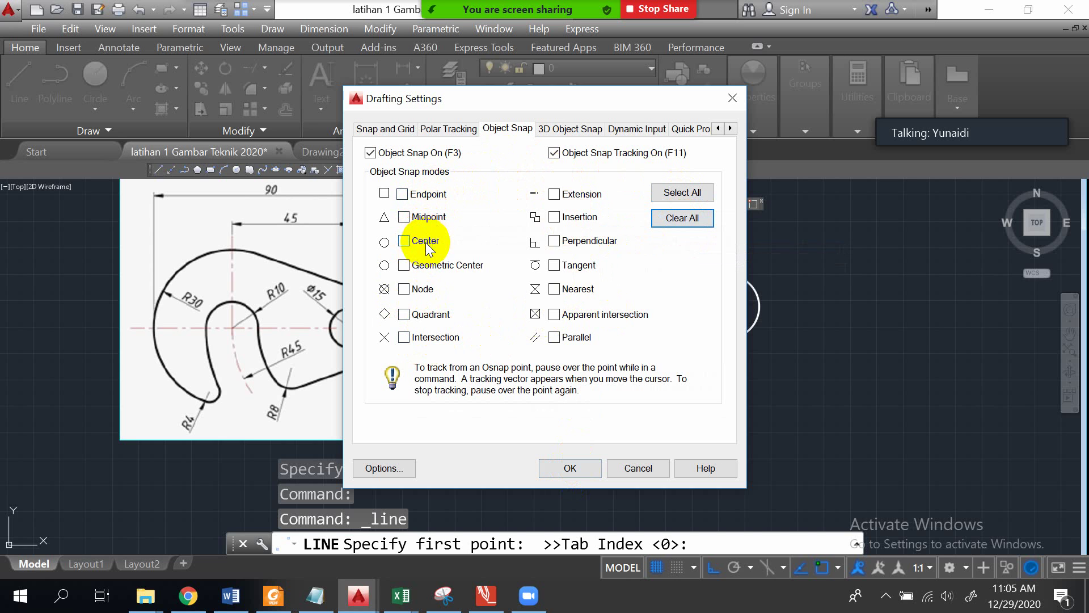
left_click(673, 193)
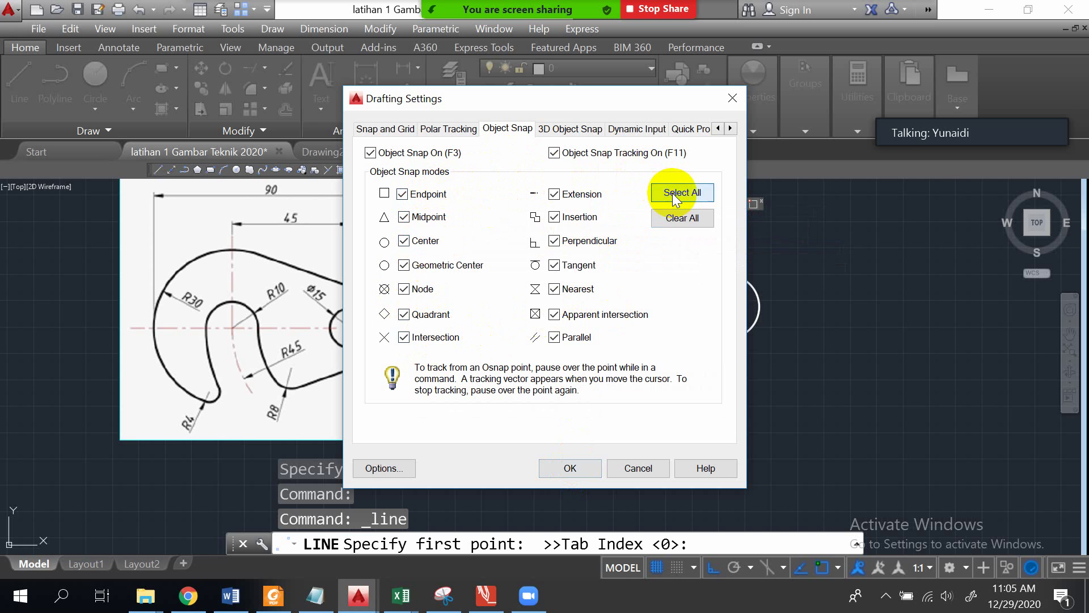
left_click(571, 469)
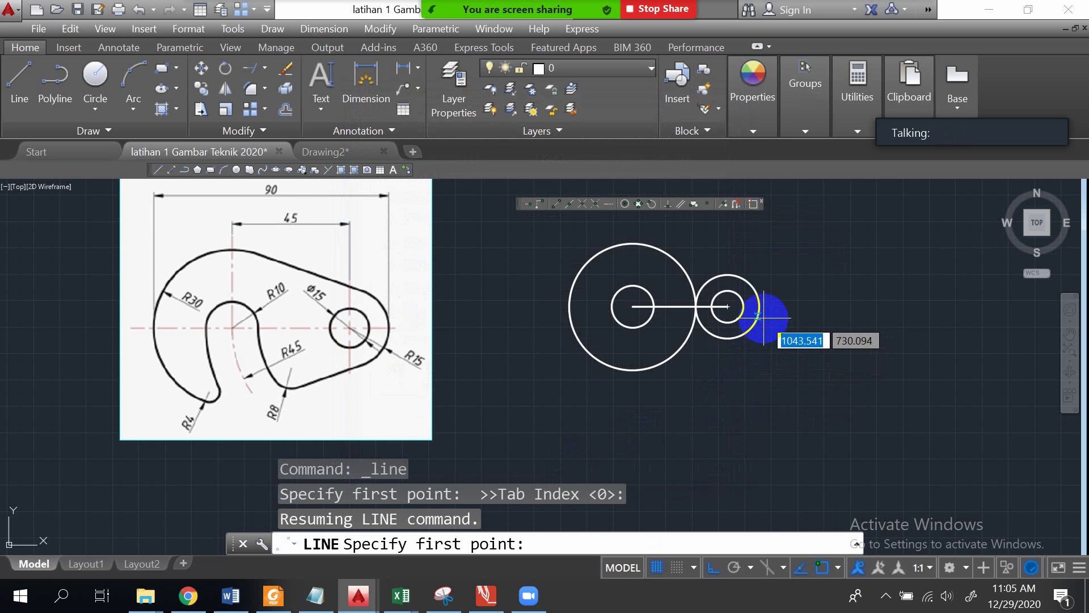
Step: Draw a line tangent to the radius 30 and radius 15 circles along their upper side, using tangent snaps
left_click(22, 79)
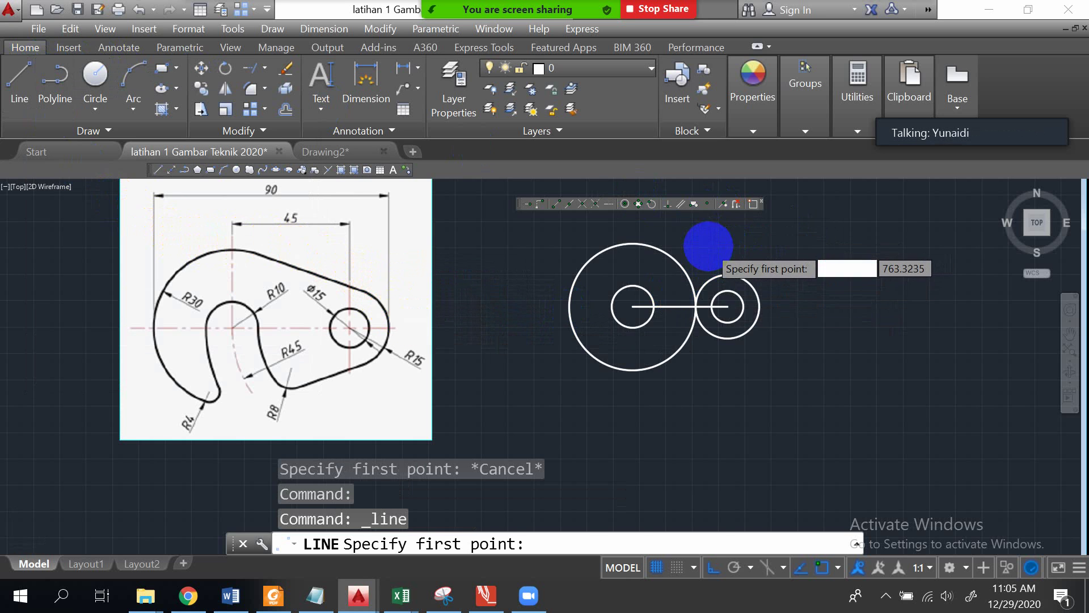
scroll(709, 246, "up", 5)
scroll(725, 268, "down", 2)
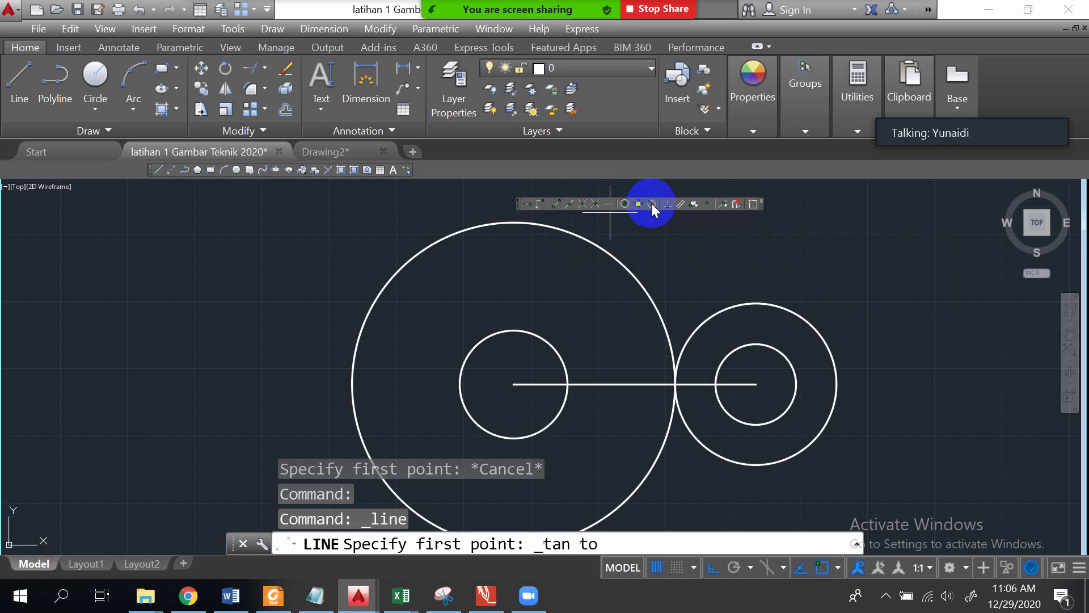
left_click(562, 233)
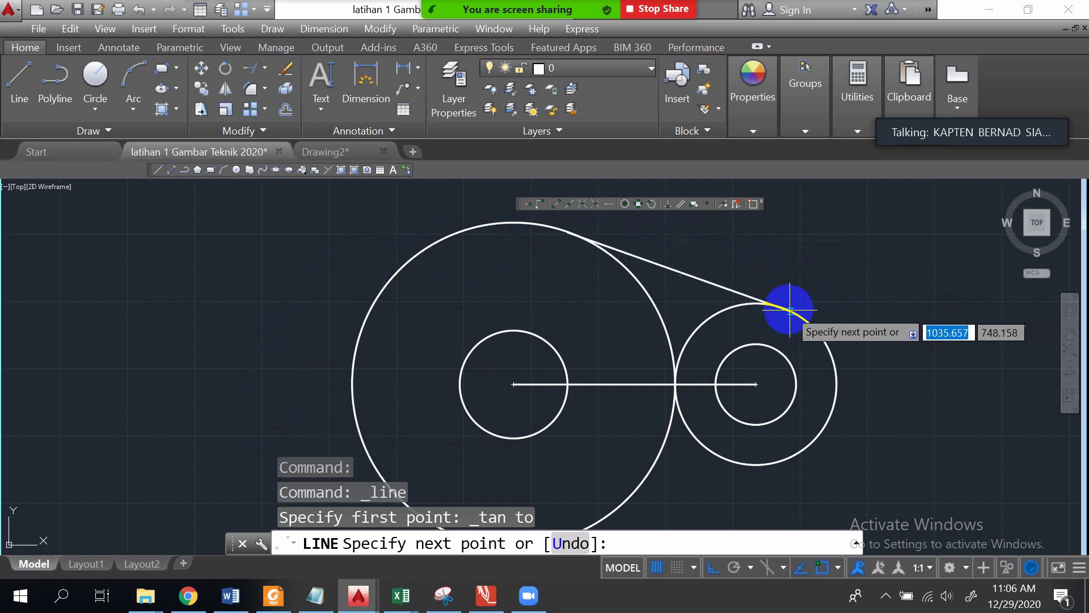
left_click(653, 210)
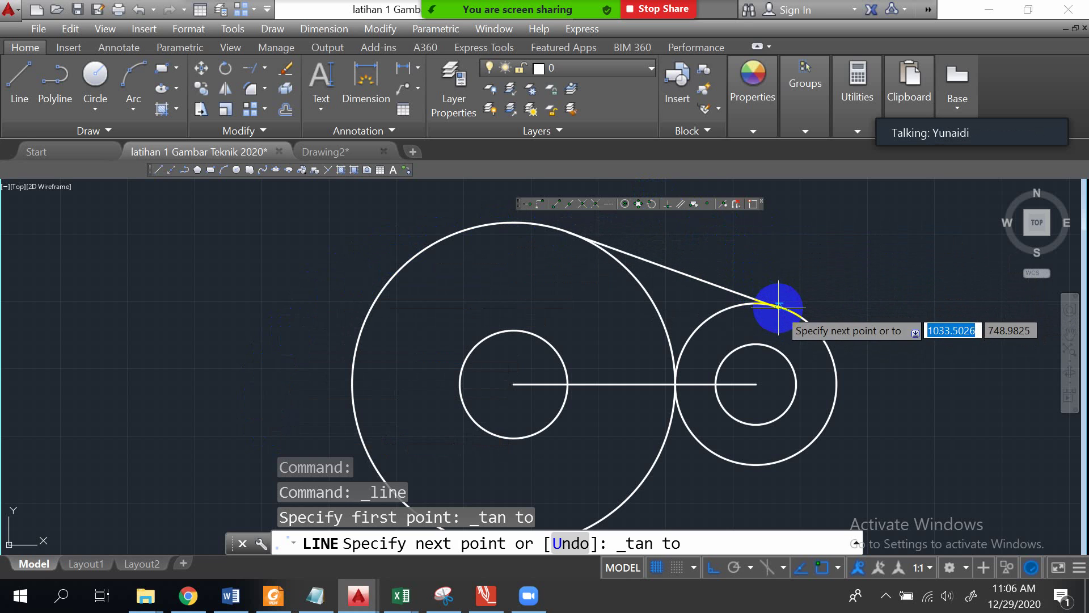
left_click(811, 327)
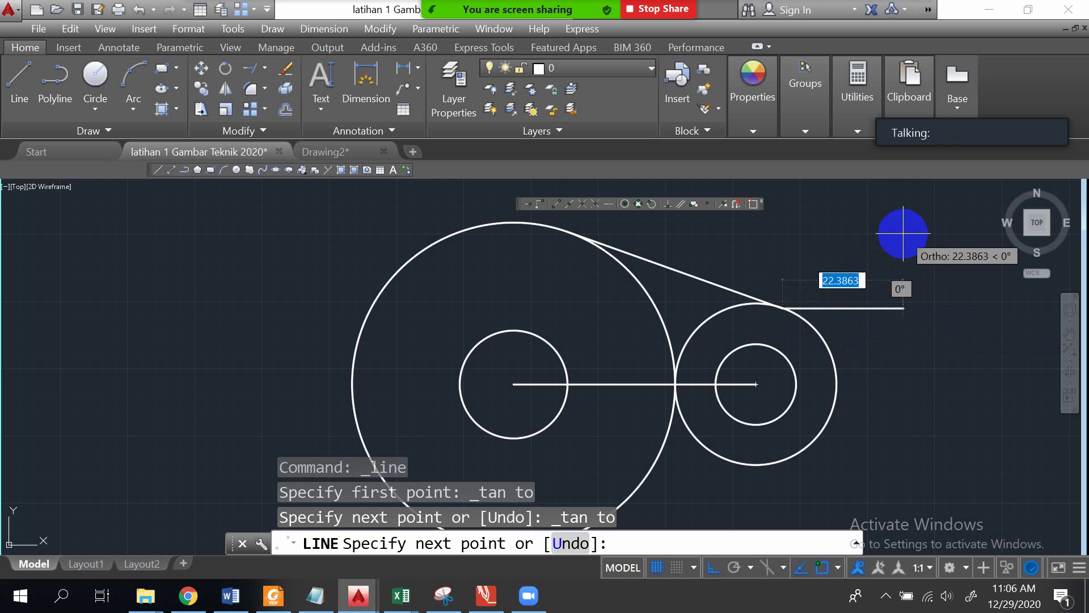
key("Escape")
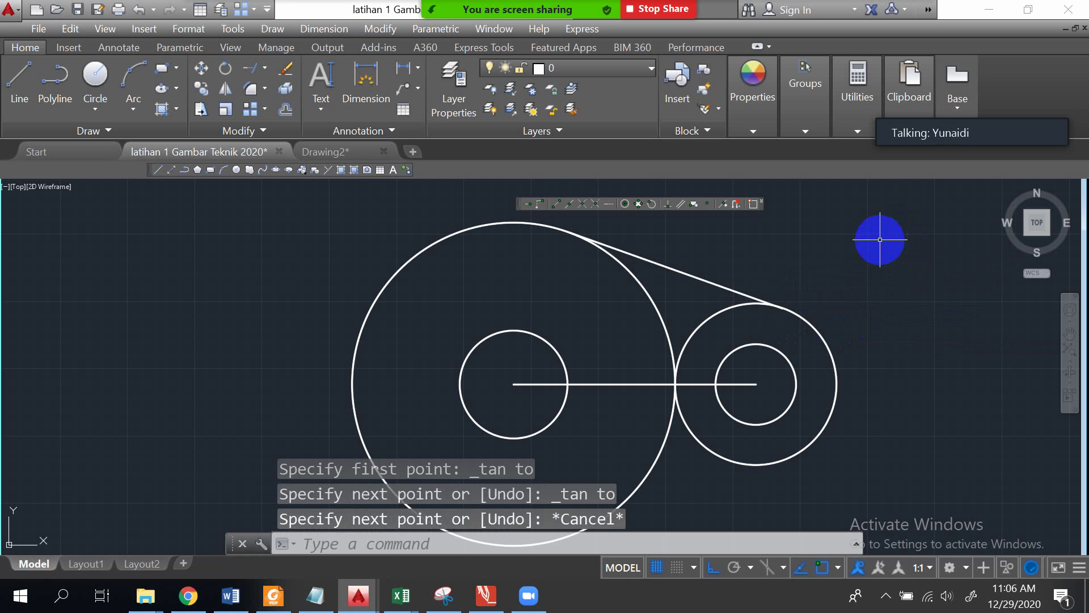
Step: Draw a second tangent line along the lower side, from the radius 15 circle to the radius 30 circle
scroll(701, 363, "down", 4)
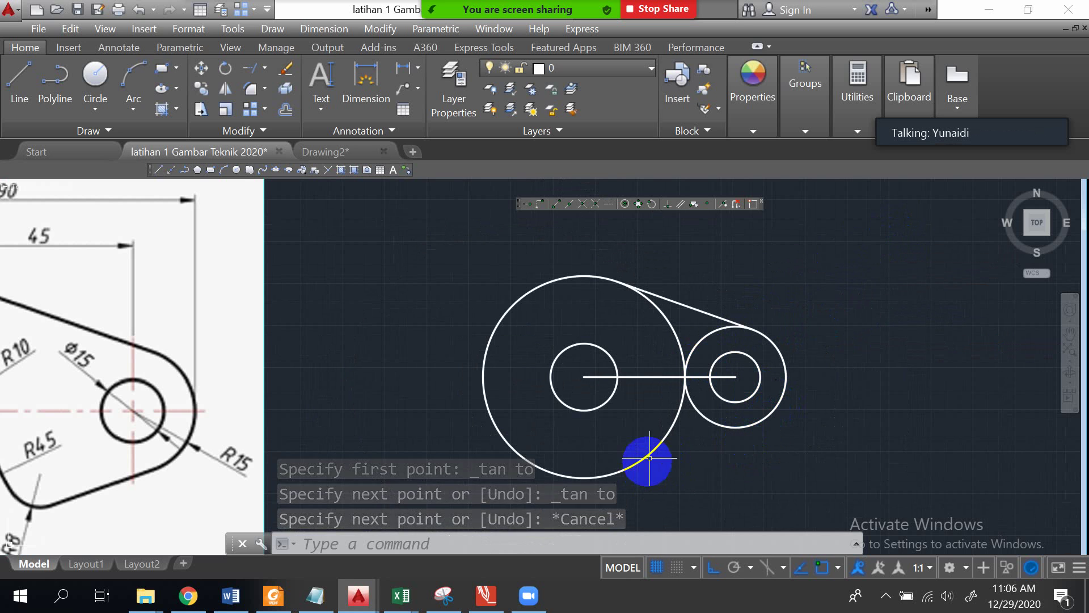
left_click(21, 80)
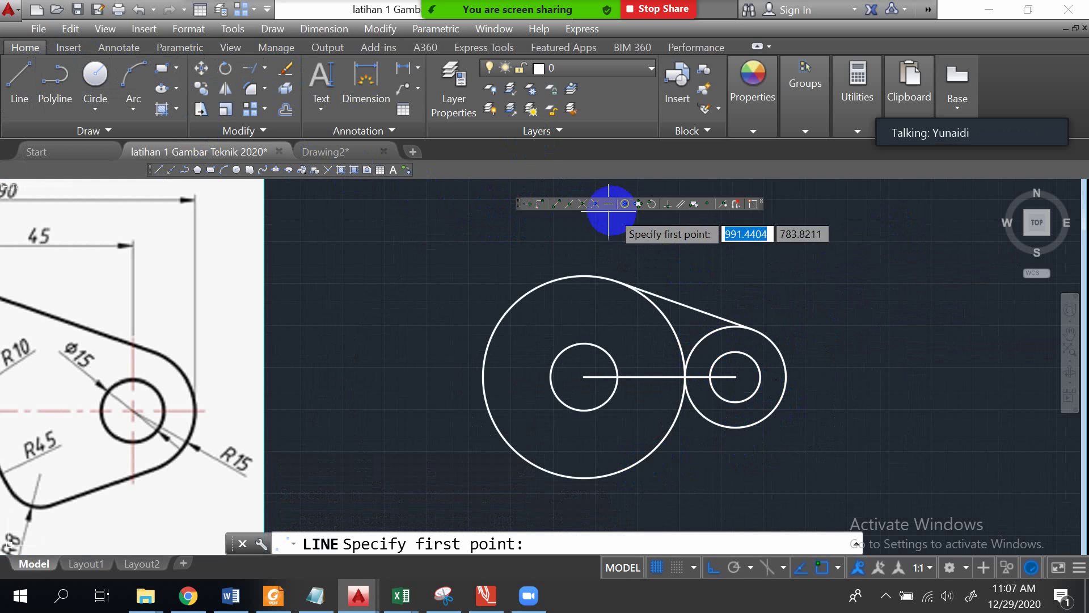
left_click(652, 204)
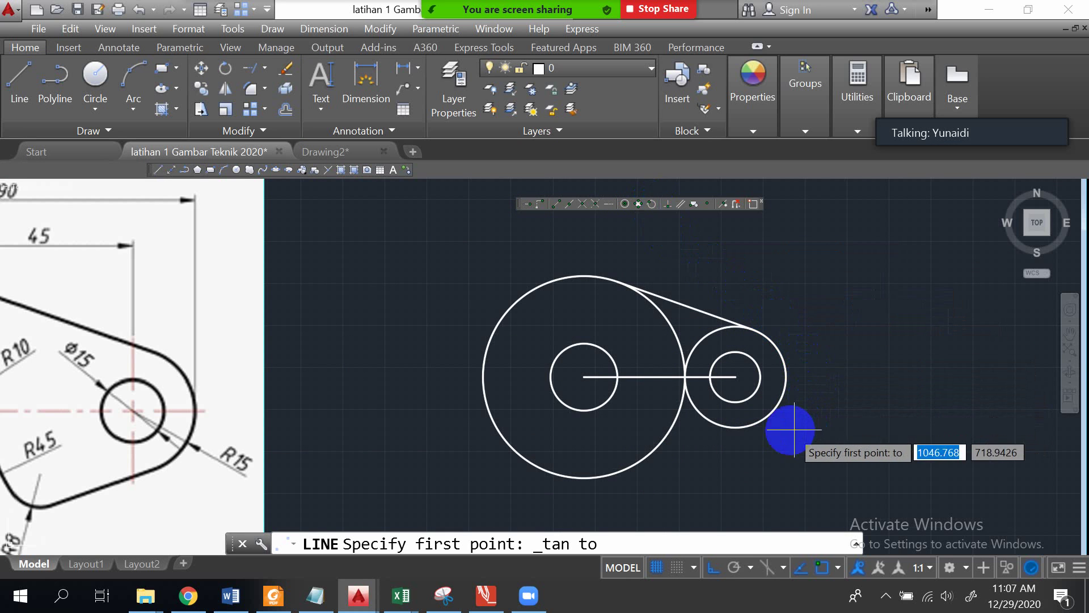
left_click(774, 414)
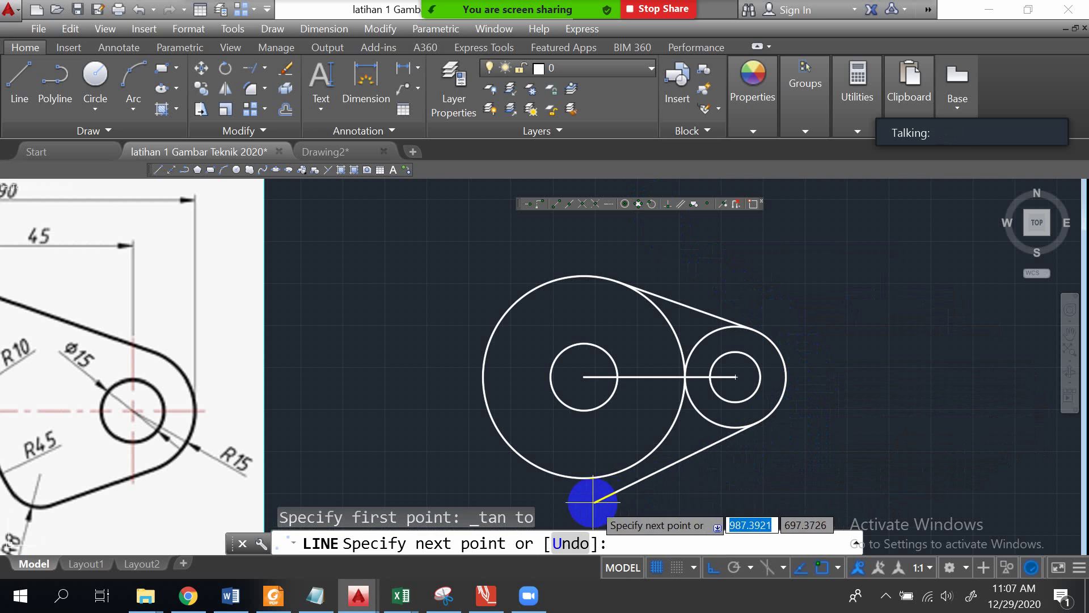
left_click(652, 205)
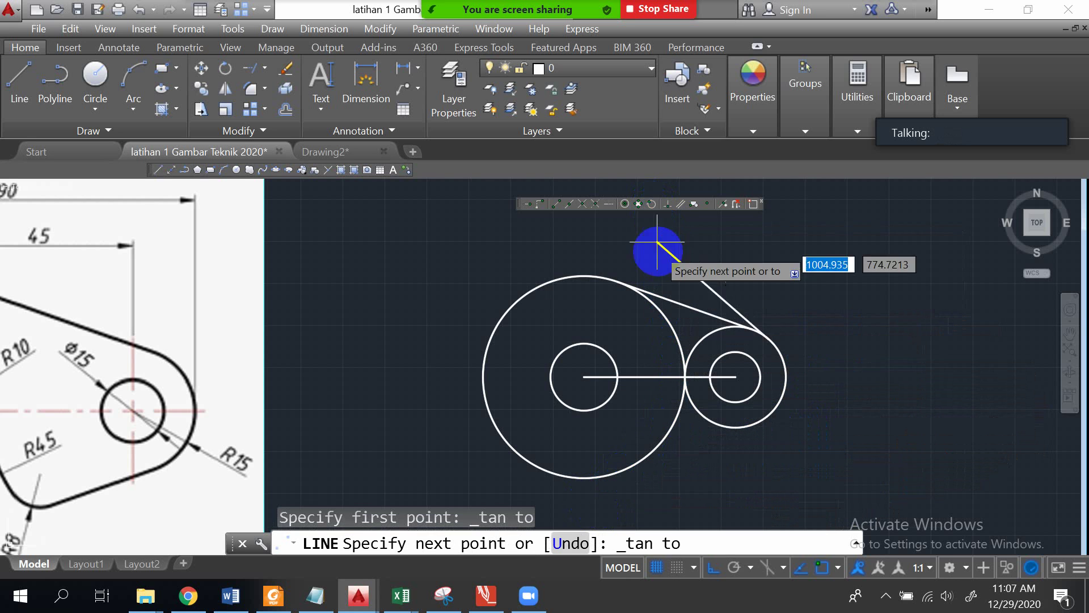
left_click(602, 475)
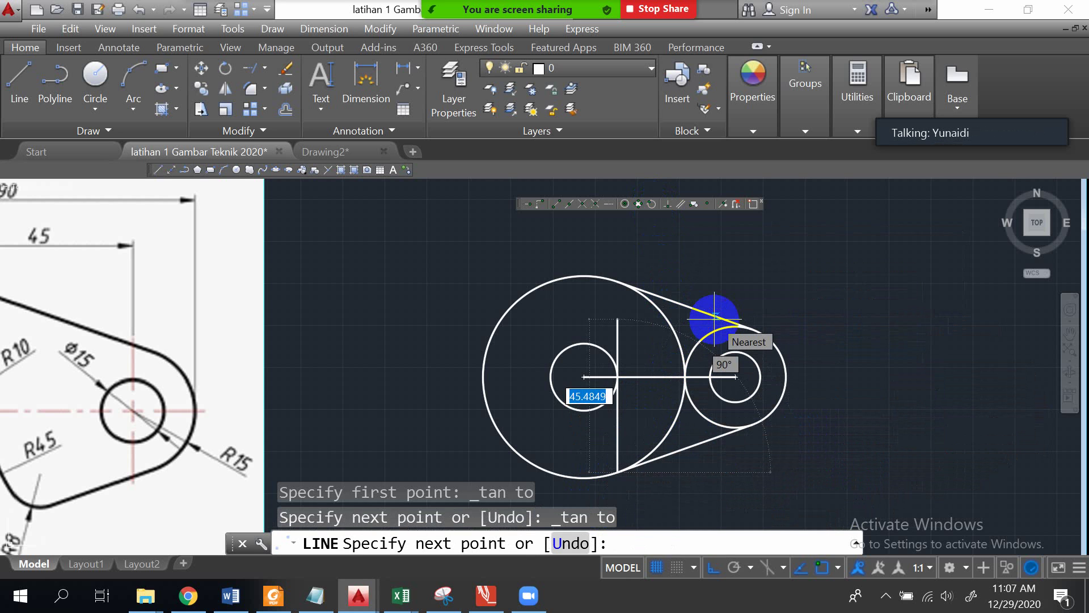
key("Escape")
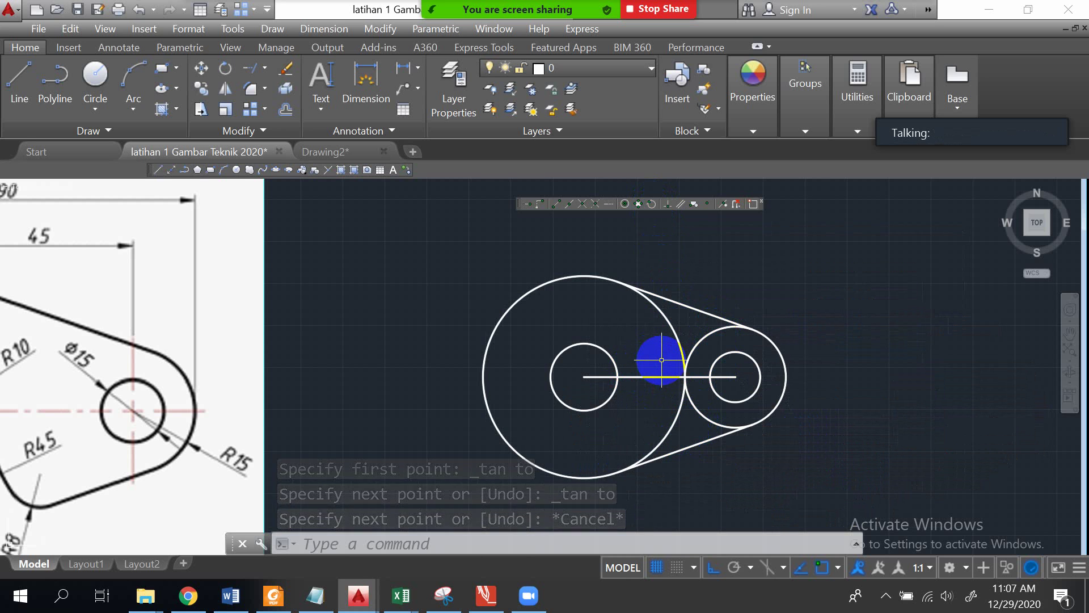
Step: Compare the drawn circles and tangent lines with the hook plate in the reference image
scroll(658, 358, "up", 2)
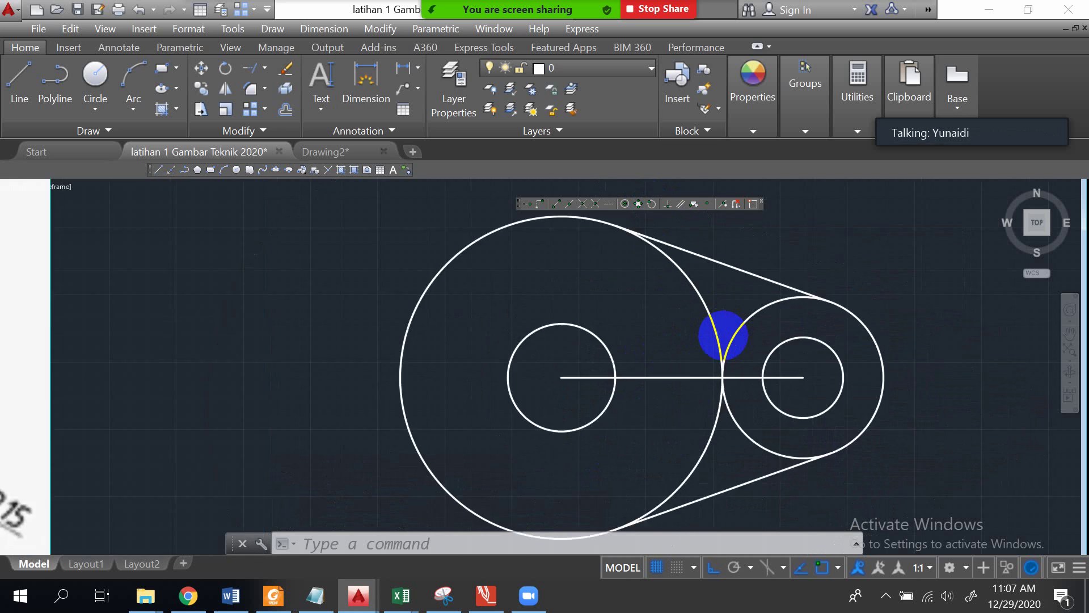
scroll(723, 335, "down", 3)
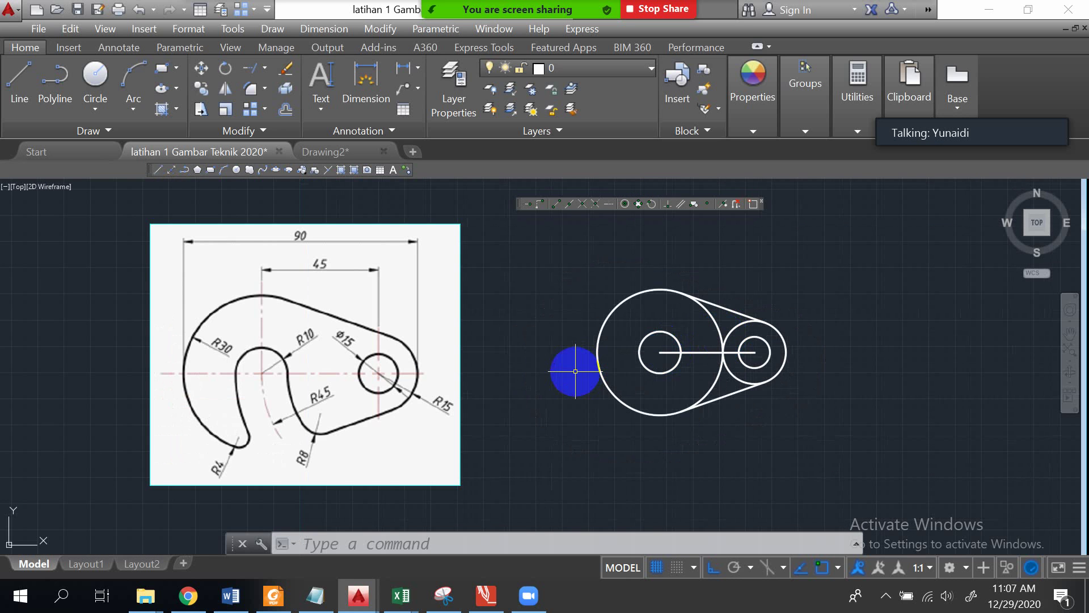
mouse_move(266, 410)
left_mouse_down()
mouse_move(243, 380)
mouse_move(270, 350)
left_mouse_up()
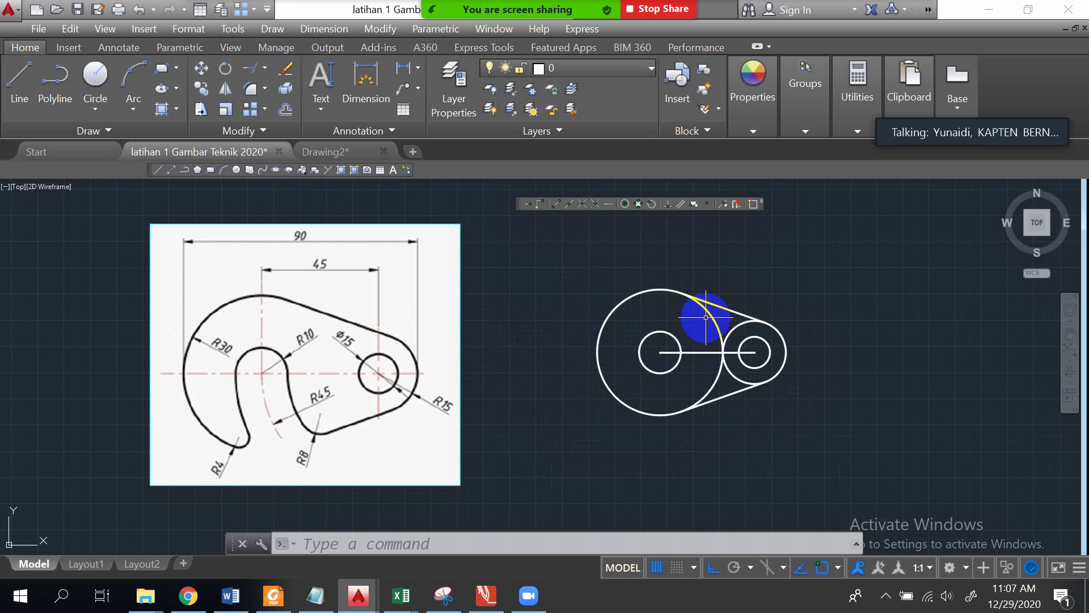
left_click(214, 268)
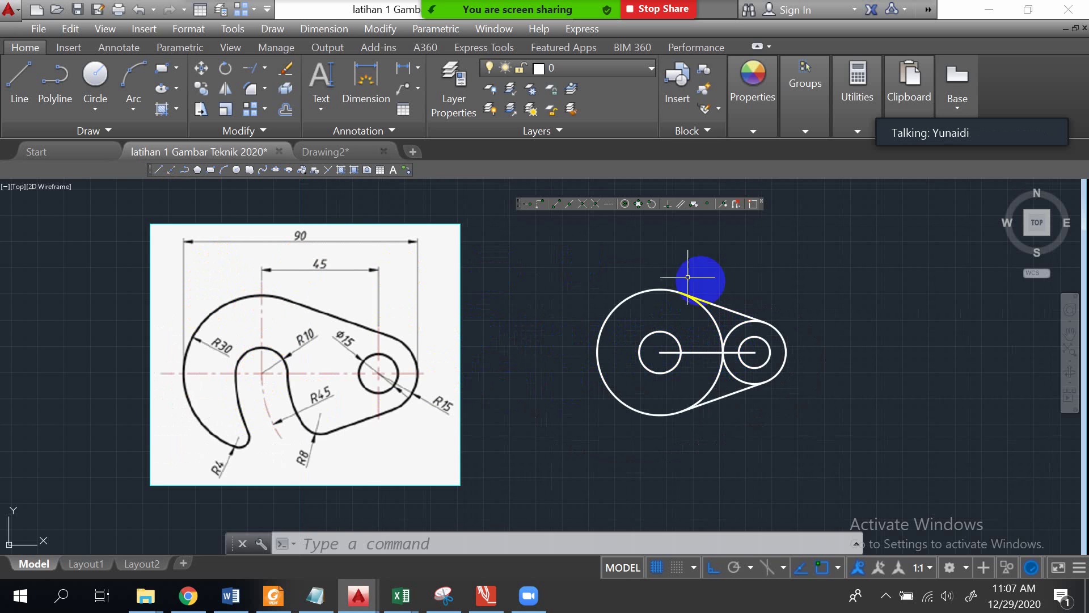
scroll(753, 355, "down", 2)
scroll(749, 357, "up", 4)
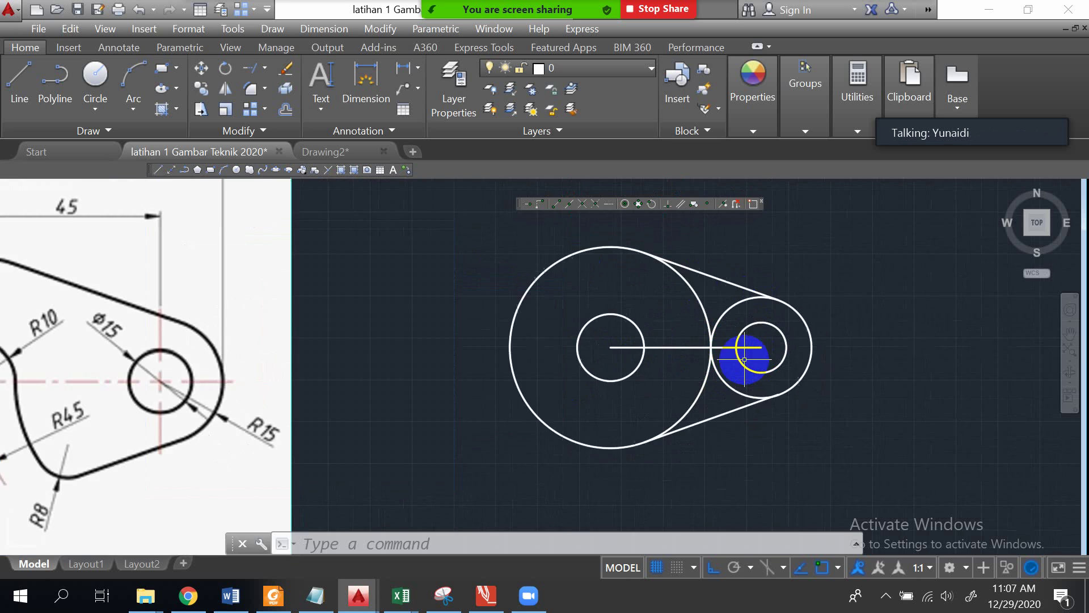
scroll(743, 358, "down", 2)
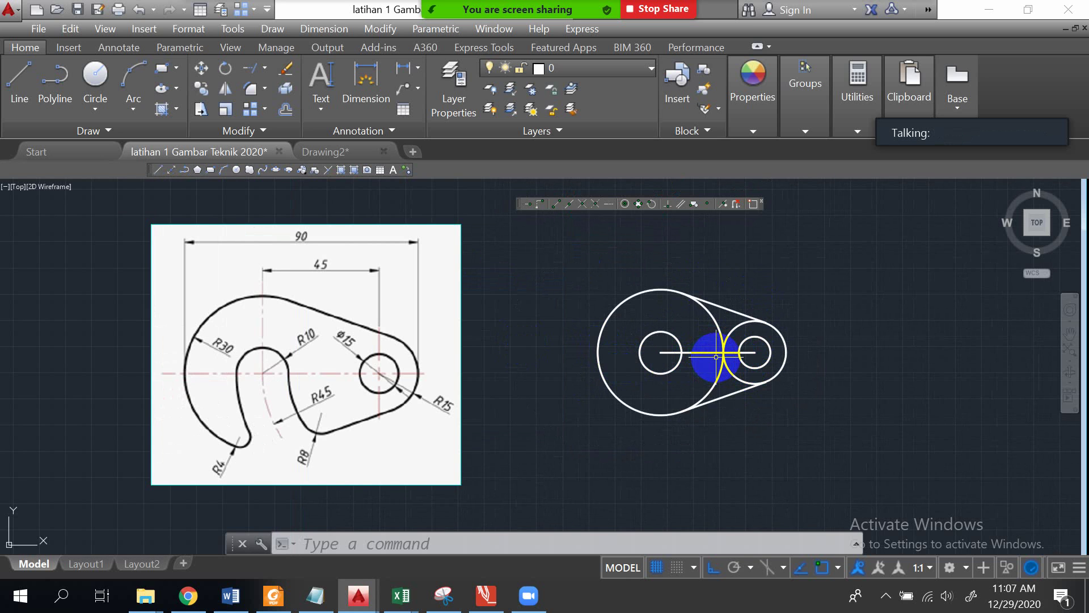
scroll(715, 358, "up", 2)
middle_click_drag(475, 305, 623, 320)
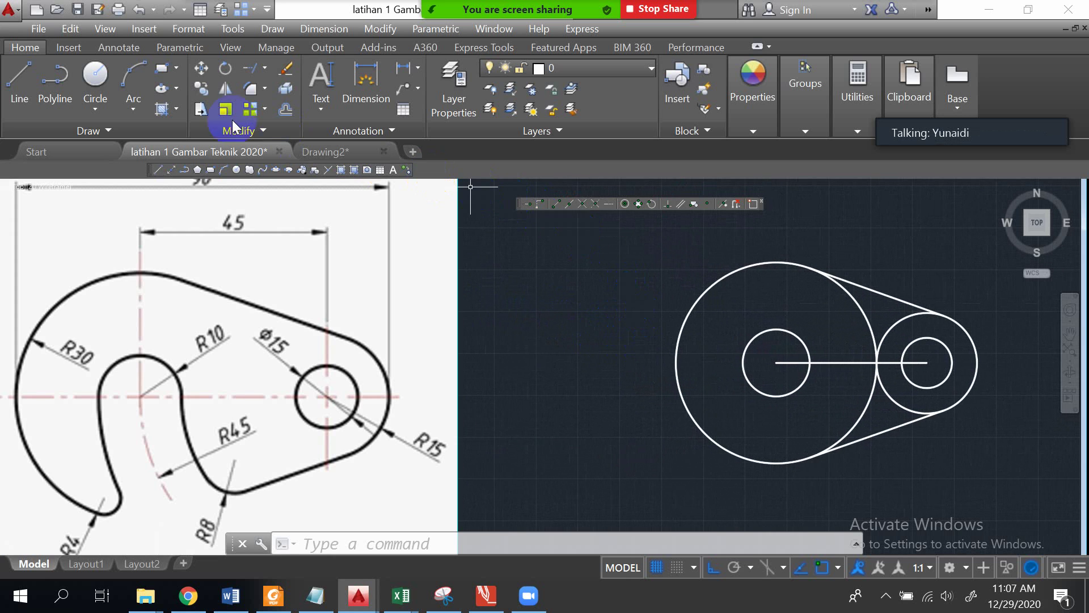
Step: Trim away the inner arcs of the radius 30 and radius 15 circles that lie between the two tangent lines
left_click(265, 69)
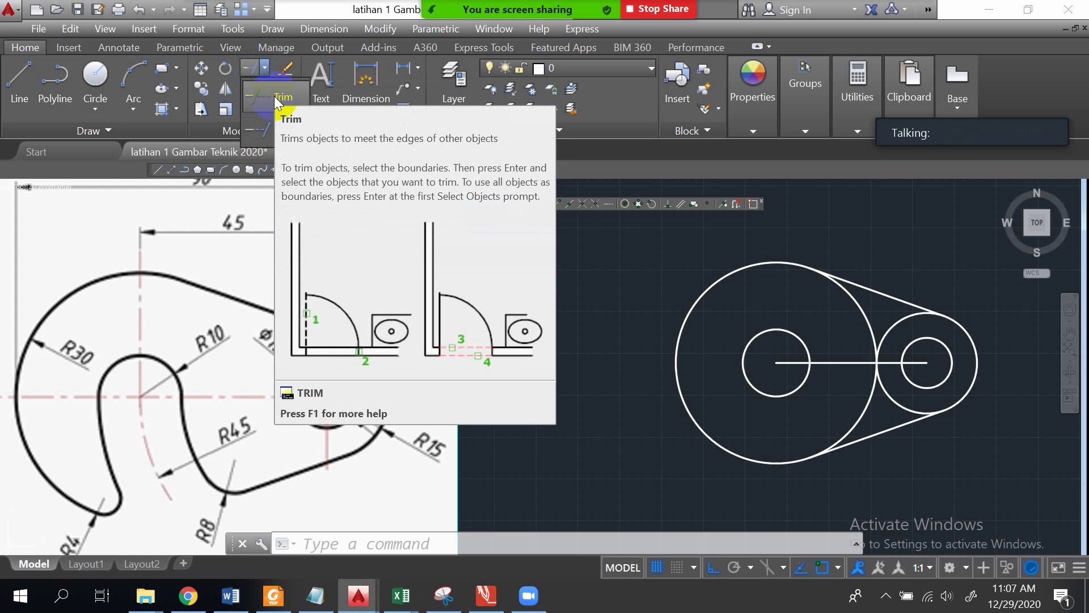
left_click(274, 97)
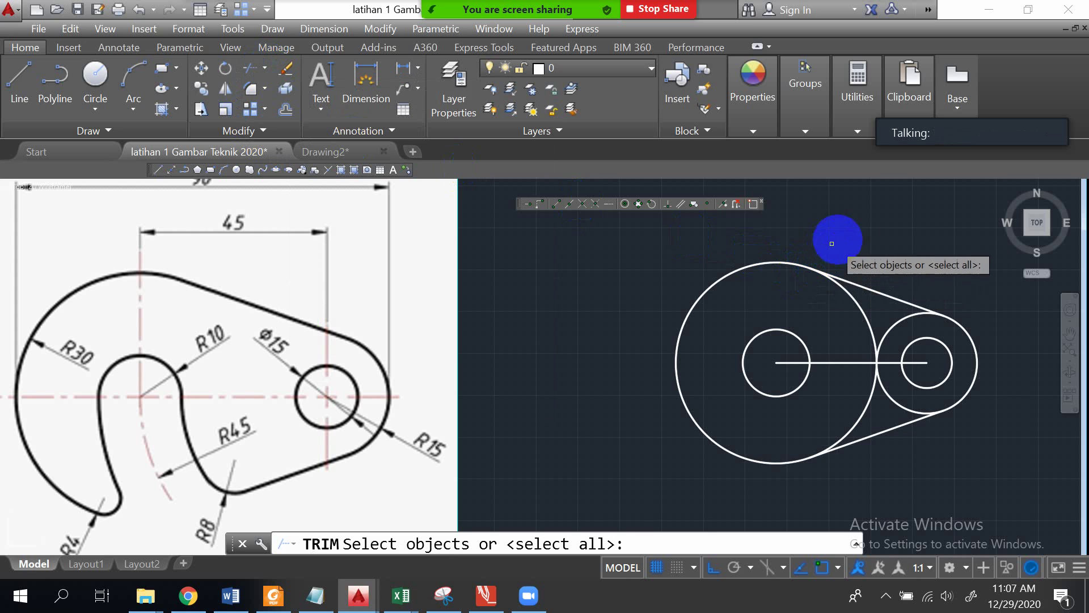
key("Return")
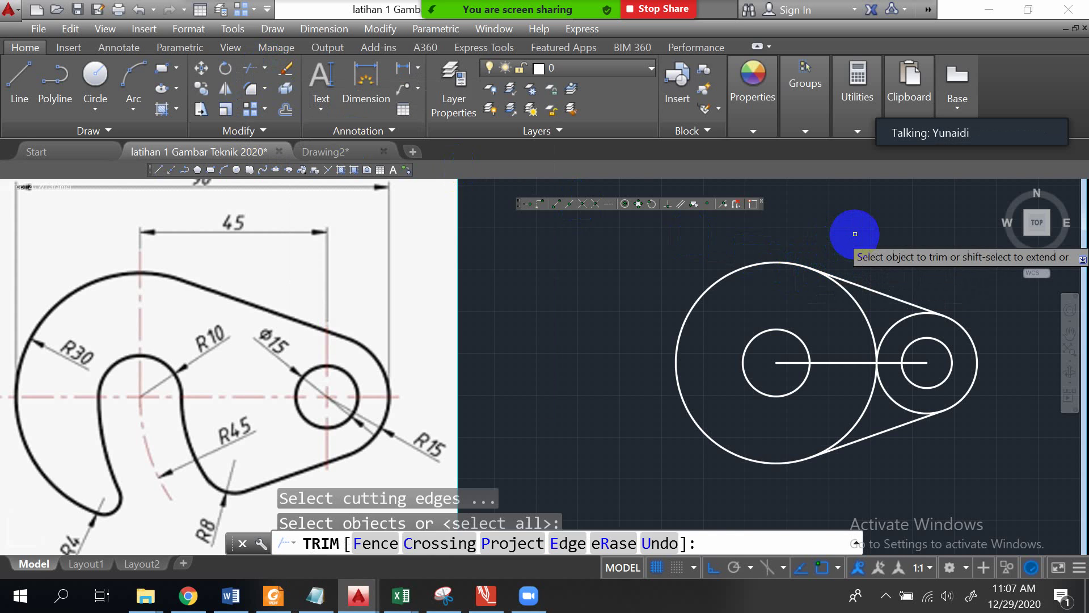
left_click(867, 314)
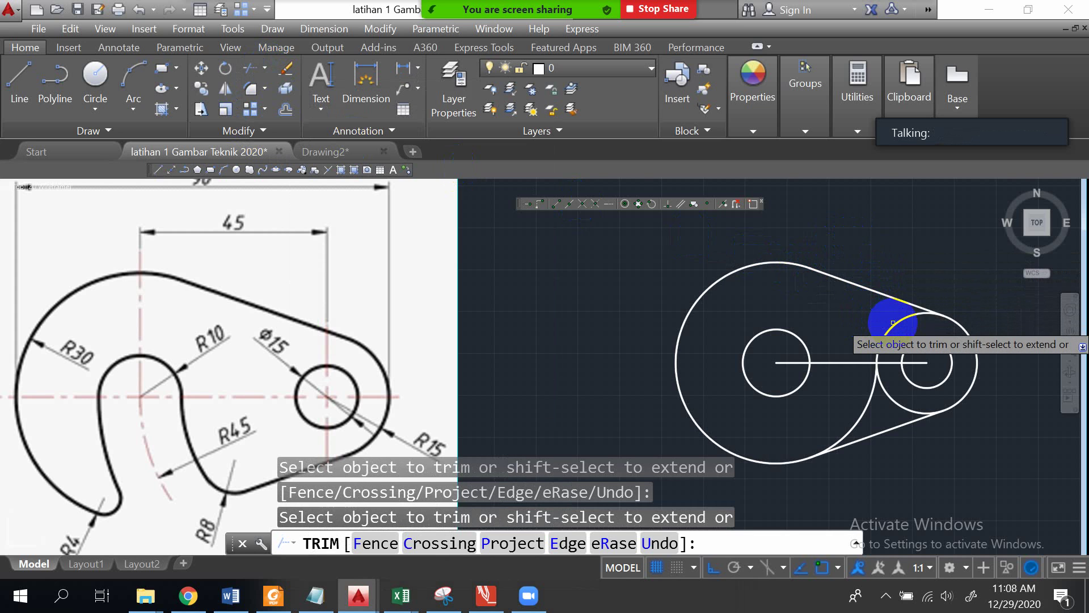
left_click(898, 324)
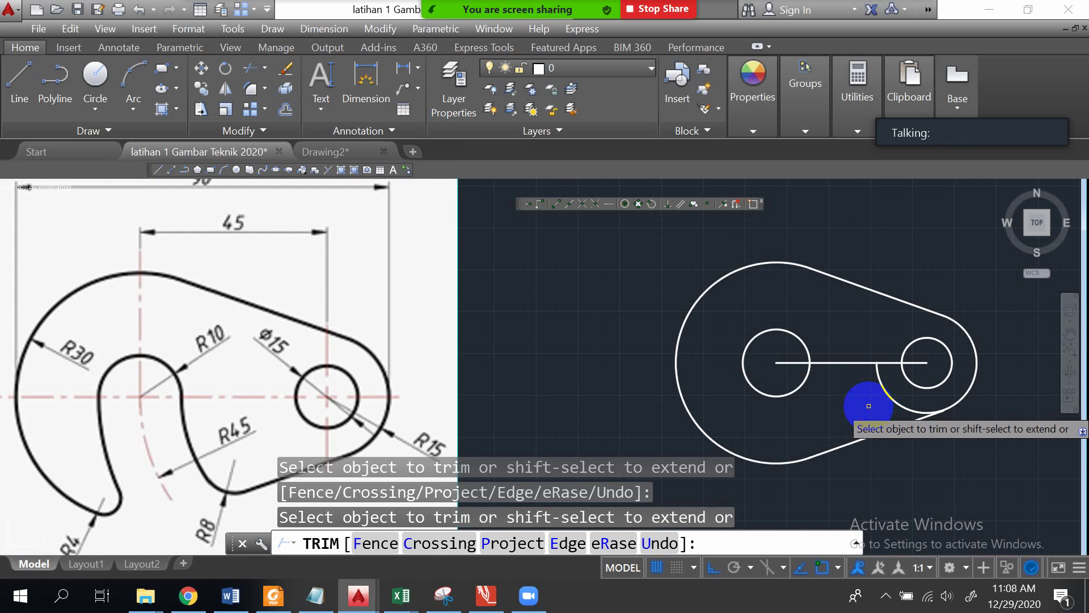
left_click(867, 406)
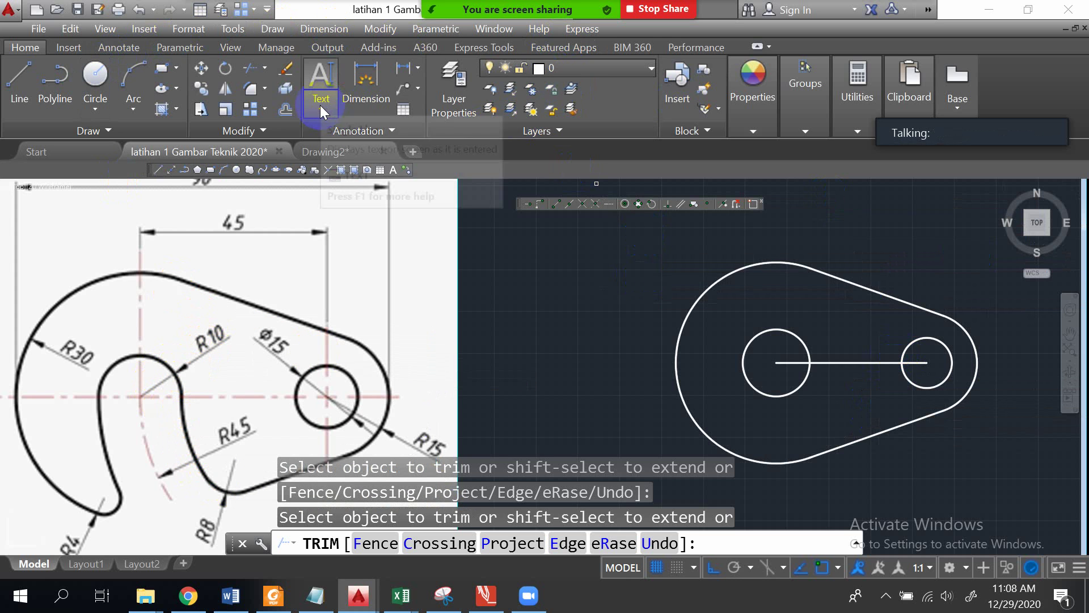
key("Escape")
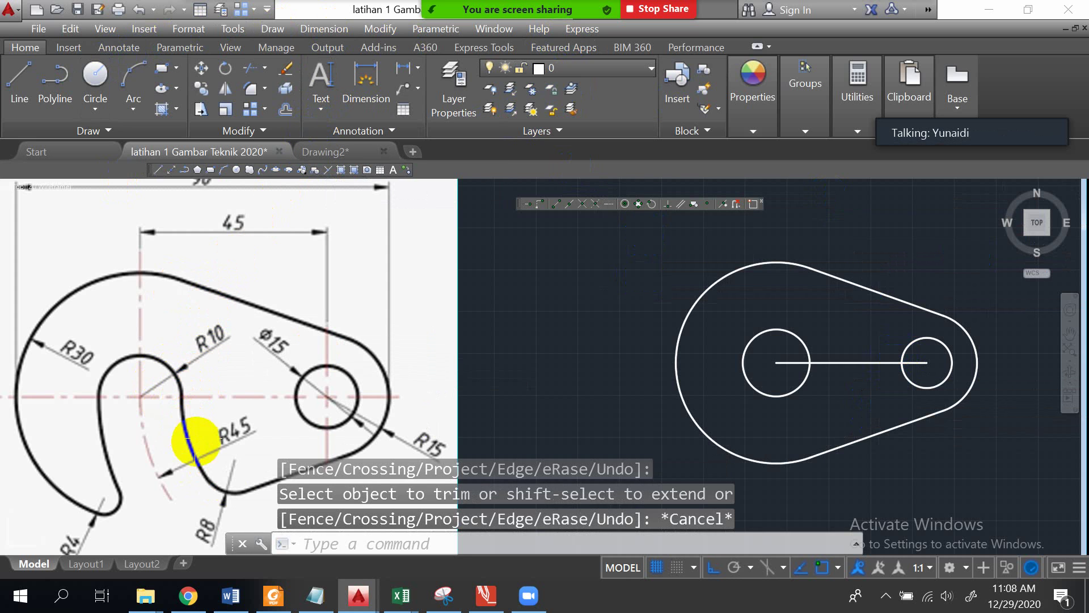
Step: Draw a circle of radius 45 centred on the diameter 15 hole
left_click(112, 83)
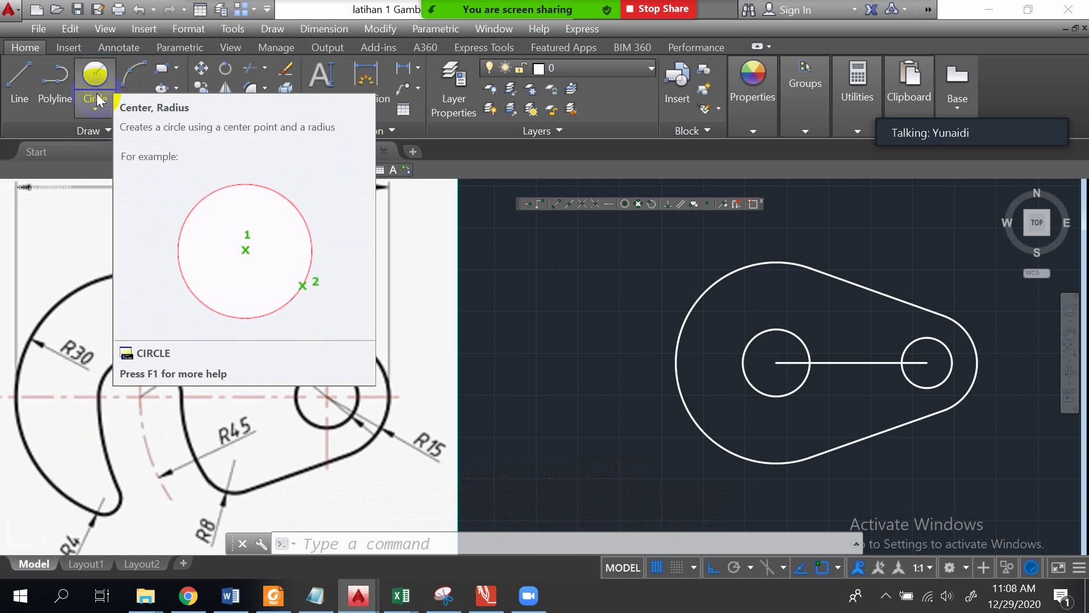
left_click(95, 108)
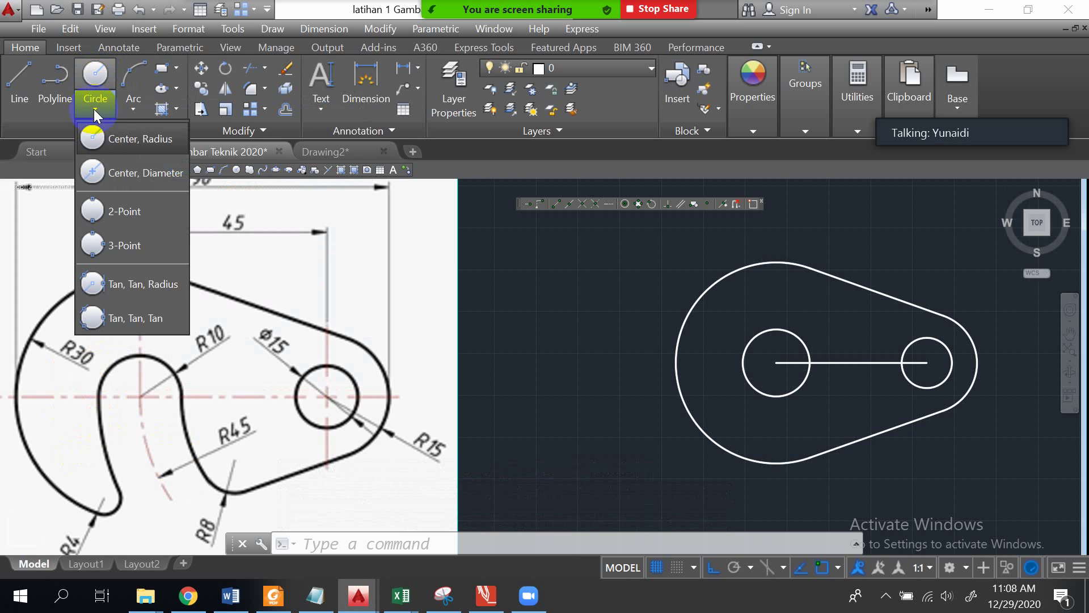
left_click(114, 136)
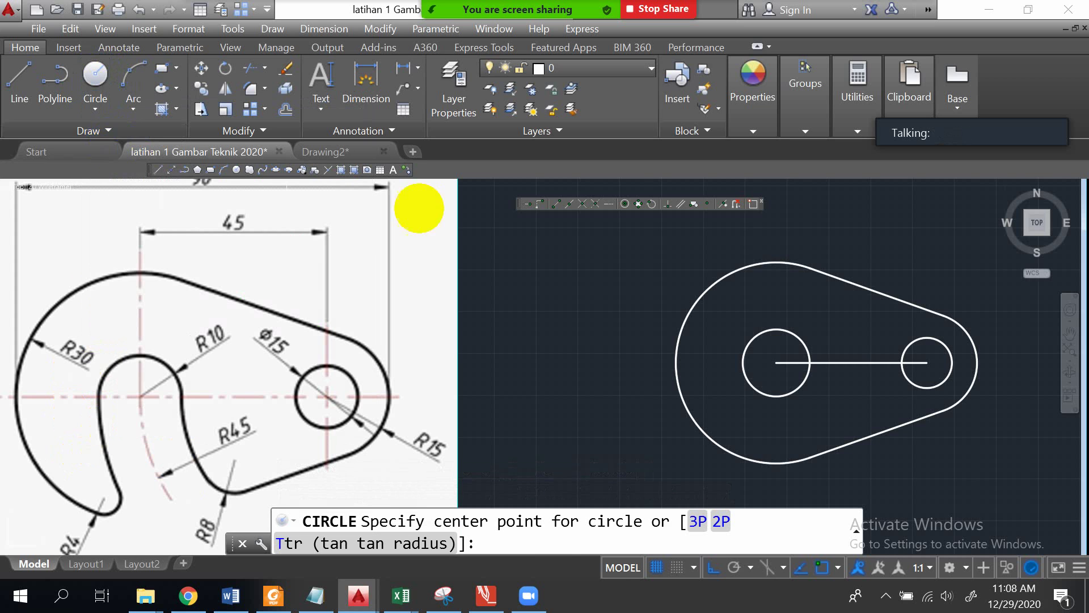
left_click(928, 362)
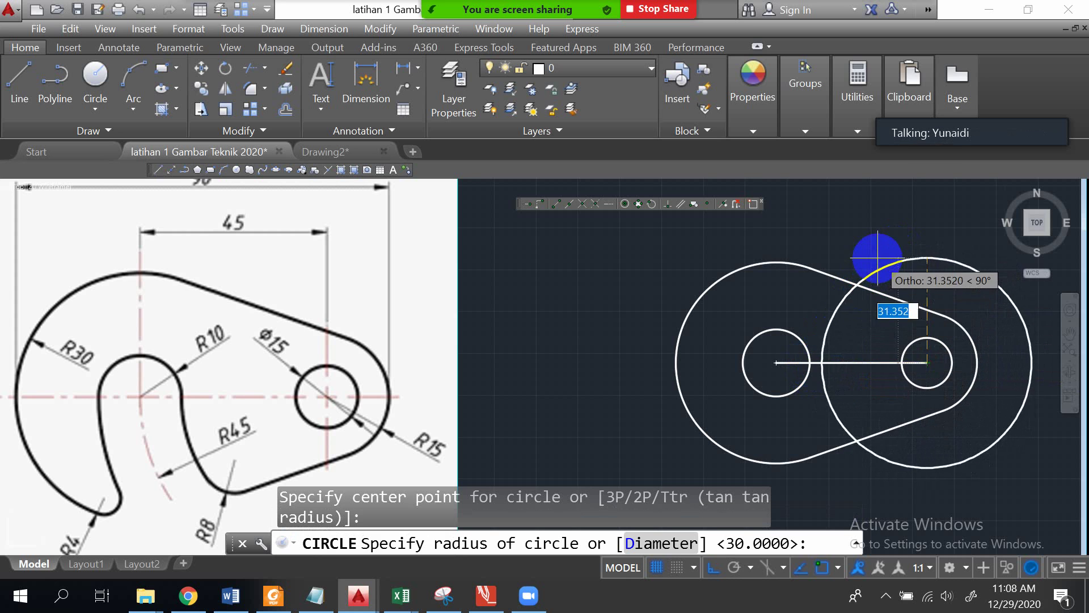
left_click(891, 237)
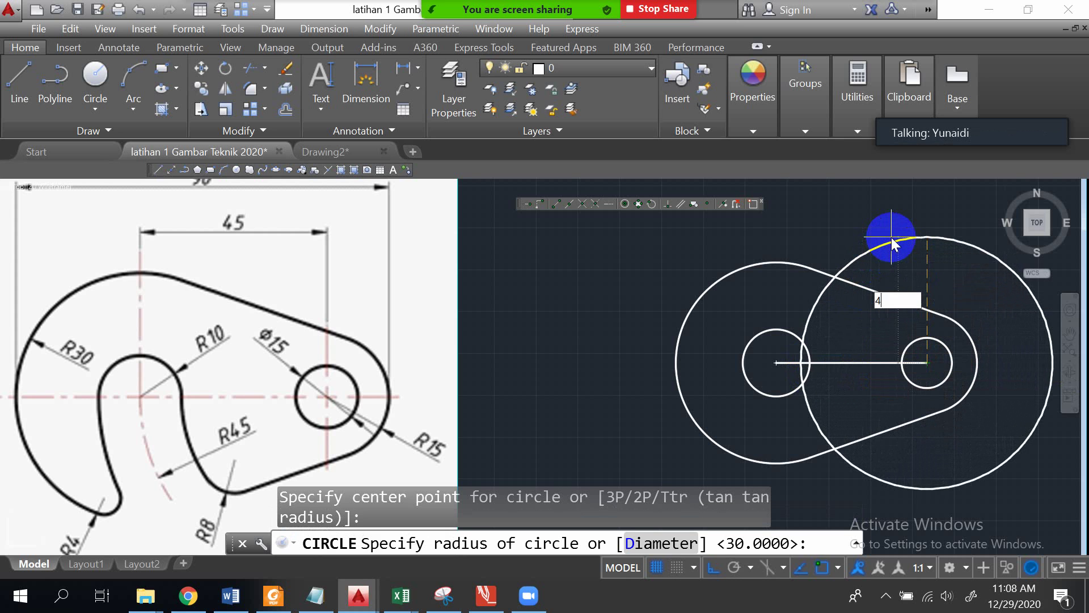
key("Return")
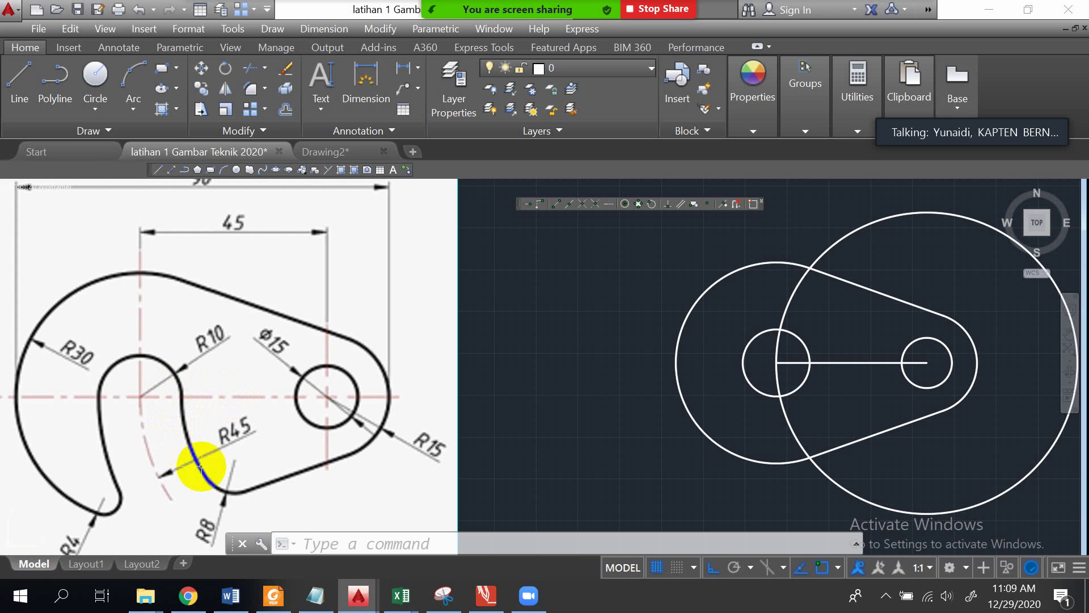
Step: Draw a concentric radius 35 circle from the hole's centre to the nearest quadrant of the radius 10 circle
left_click(95, 110)
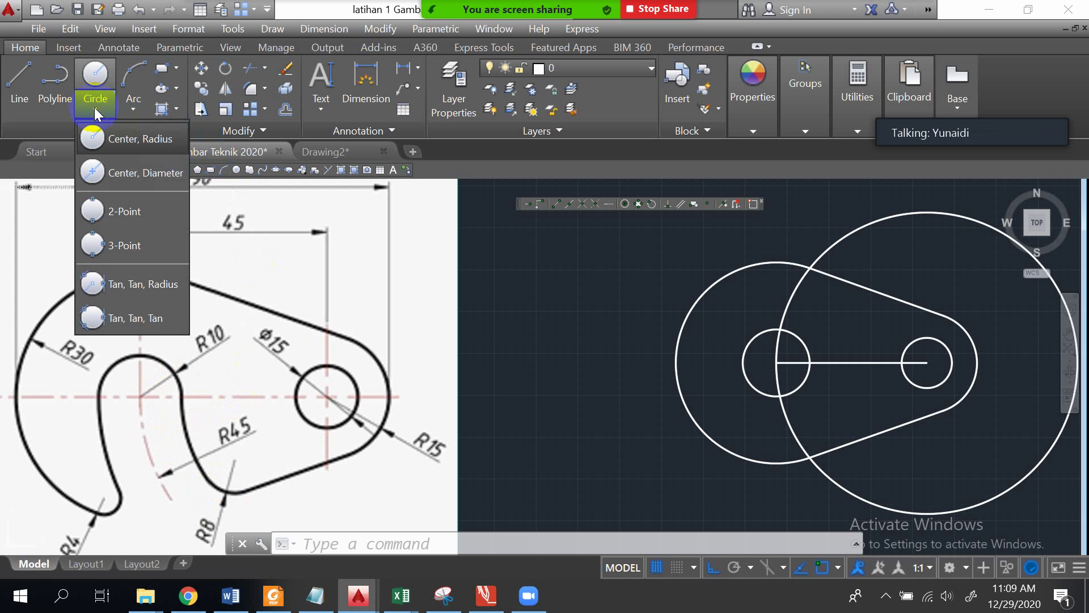
left_click(122, 142)
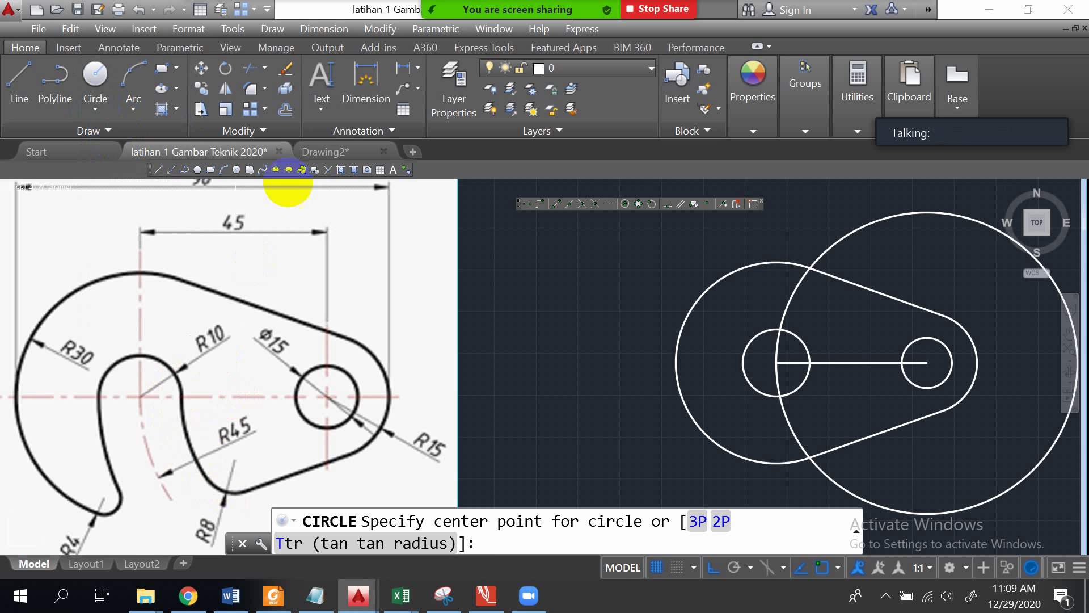
left_click(926, 362)
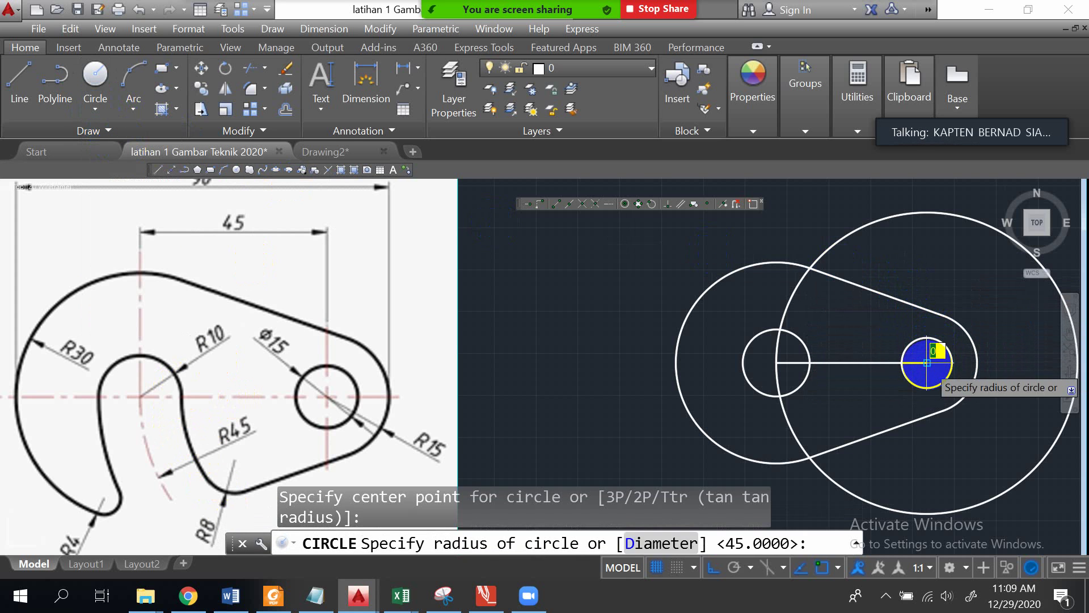
left_click(810, 362)
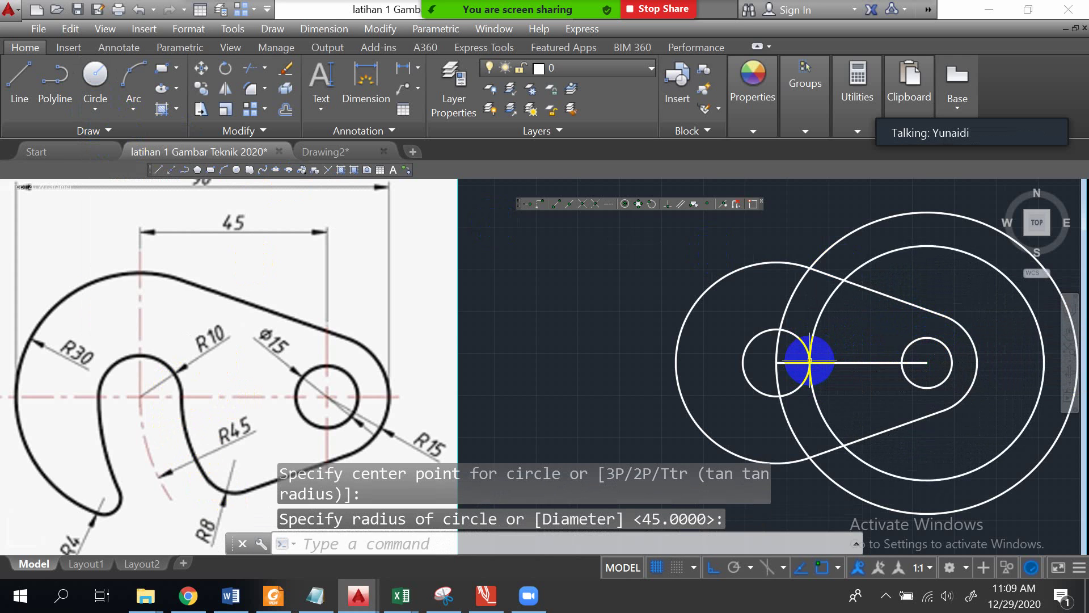
Step: Draw another concentric circle from the hole's centre to the farthest quadrant of the radius 10 circle
left_click(99, 74)
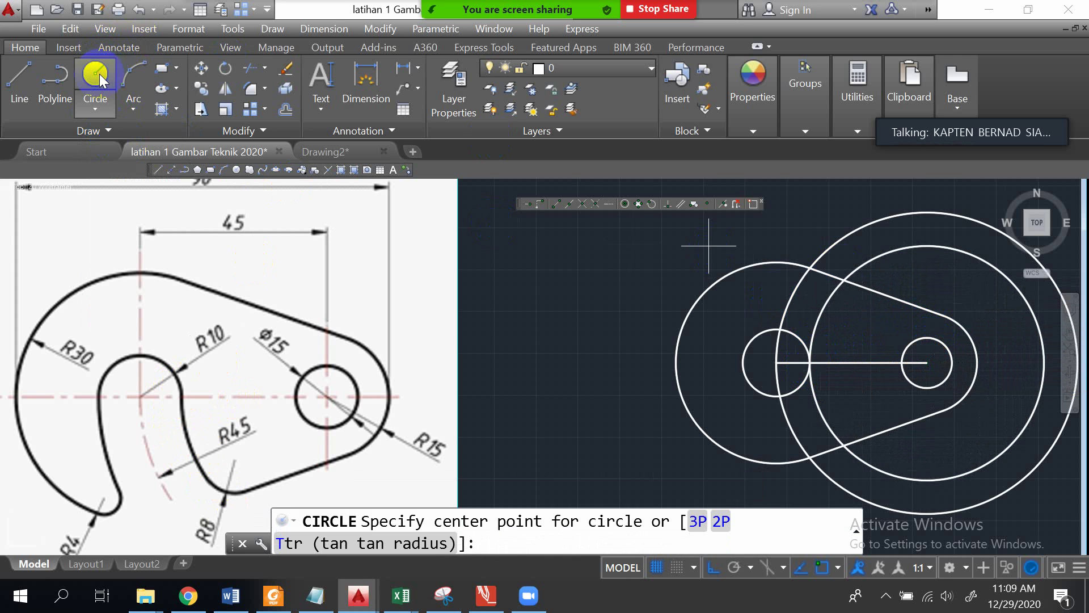
left_click(927, 362)
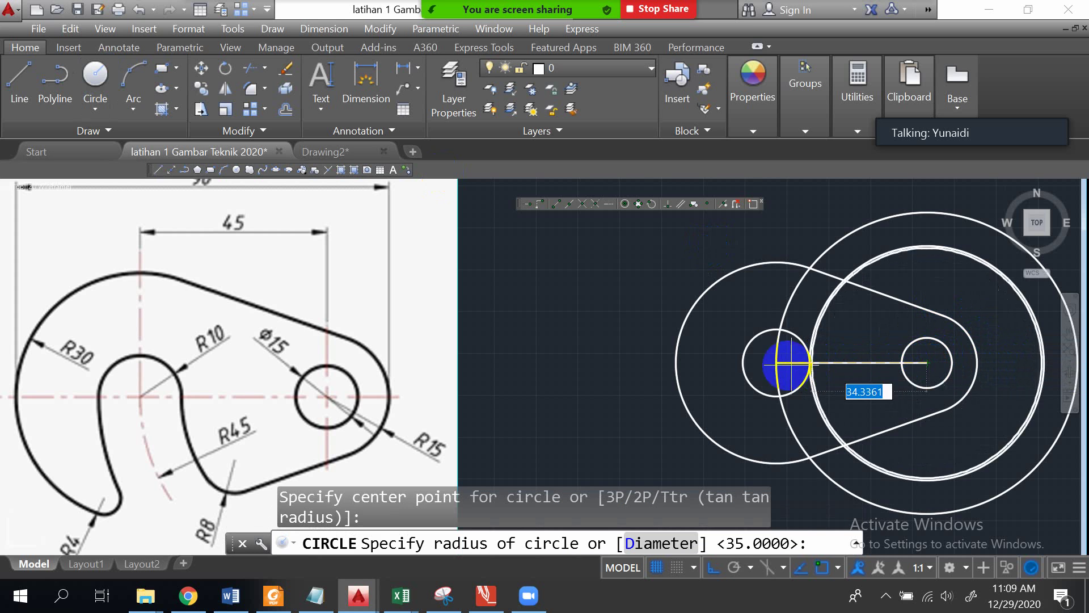
left_click(743, 362)
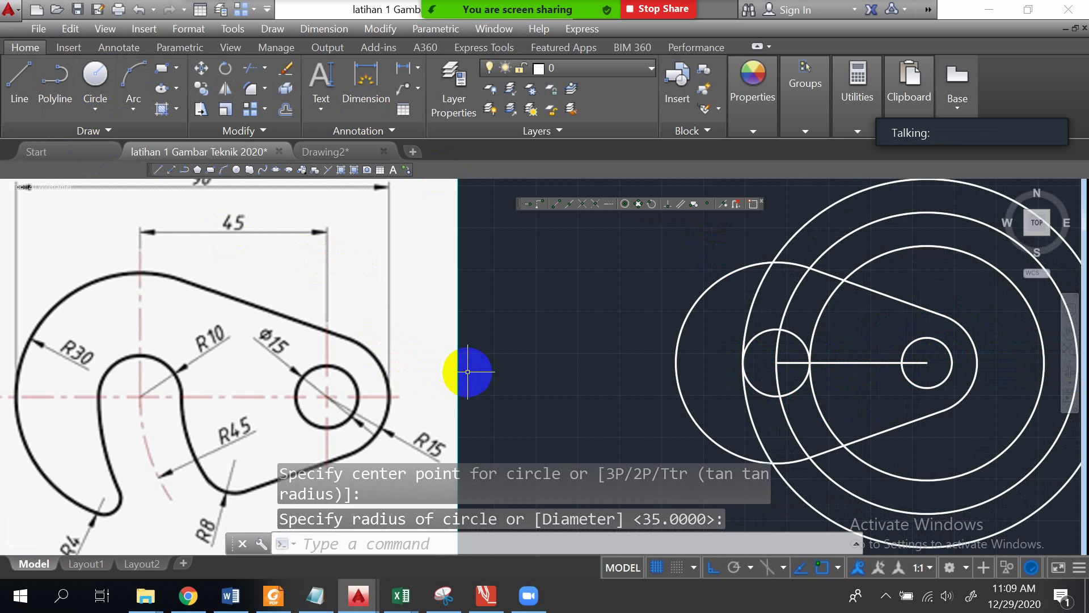
Step: Trim the three large concentric circles where they extend beyond the plate outline
middle_click_drag(845, 305, 724, 291)
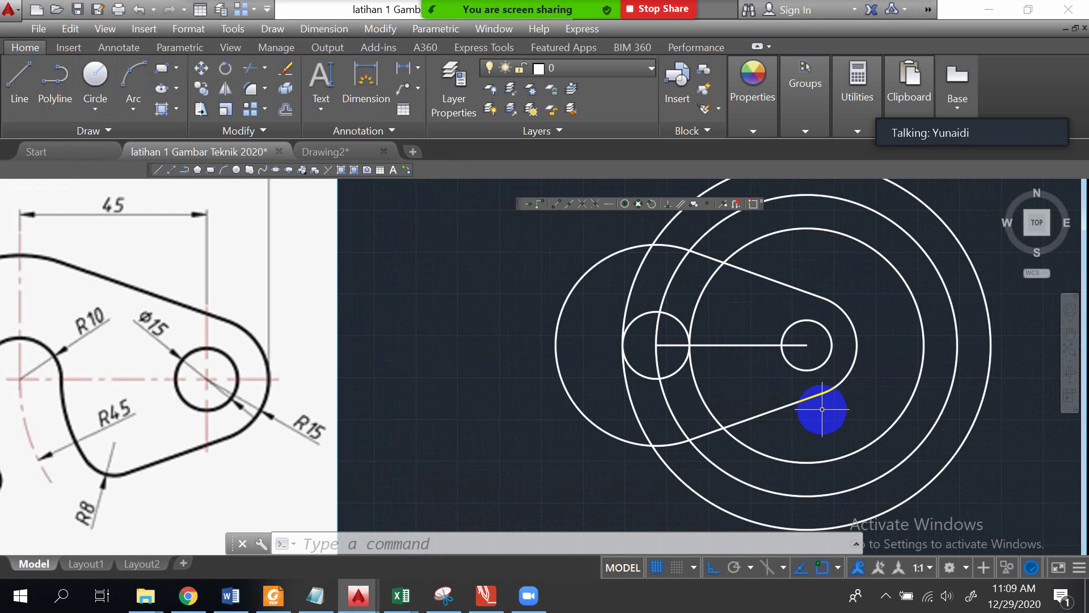
left_click(248, 69)
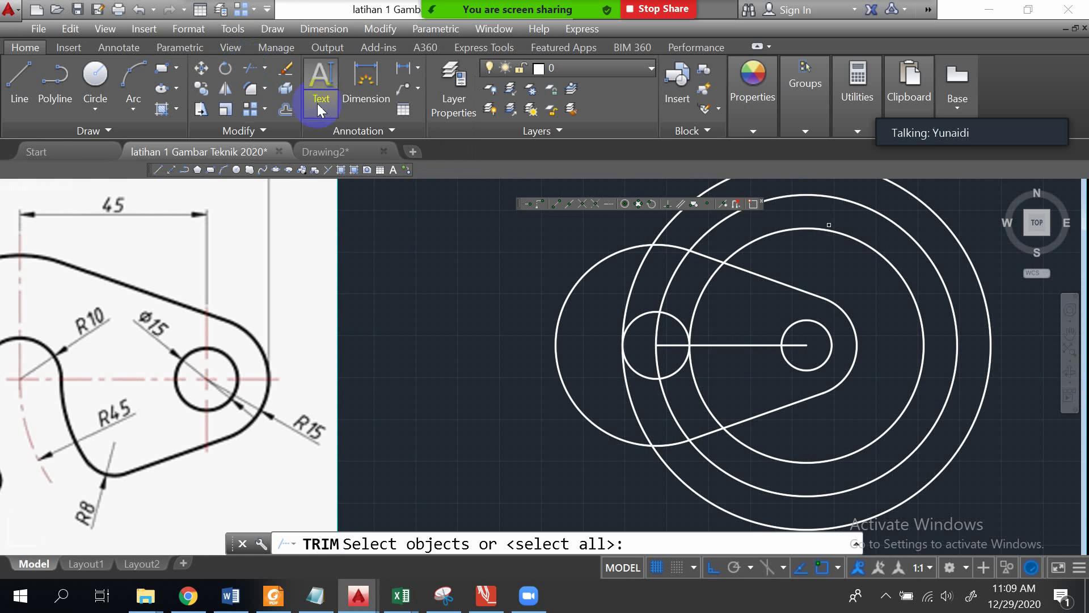
key("Return")
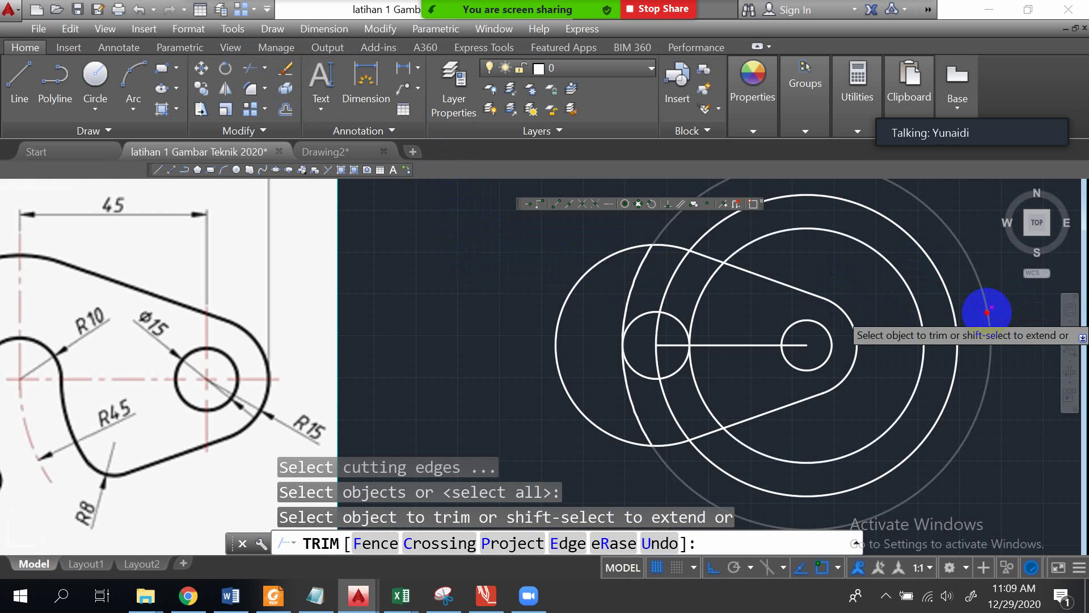
left_click(988, 312)
left_click(950, 302)
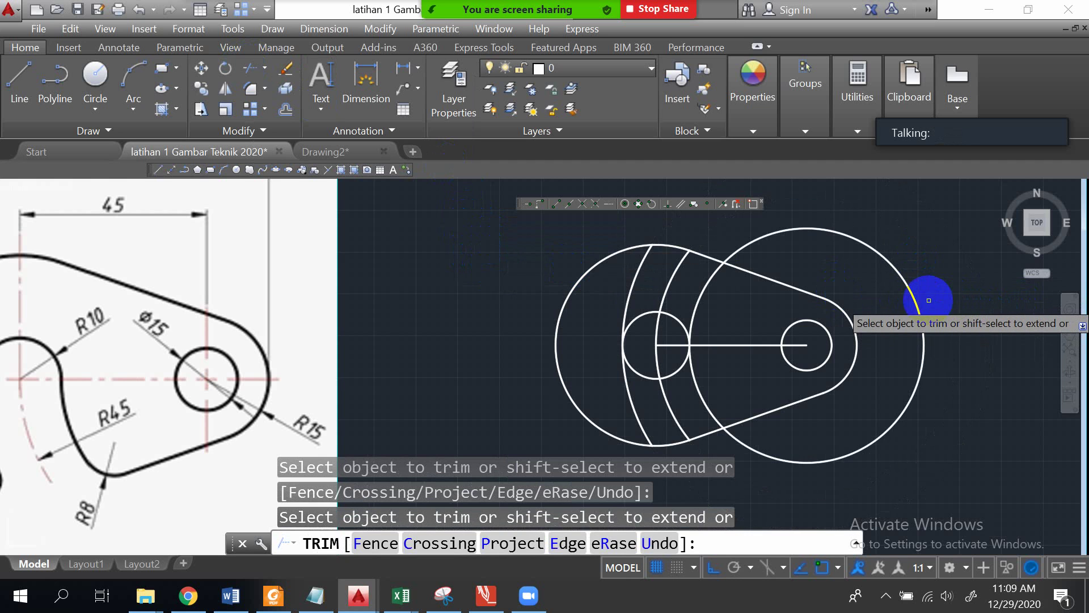
left_click(914, 297)
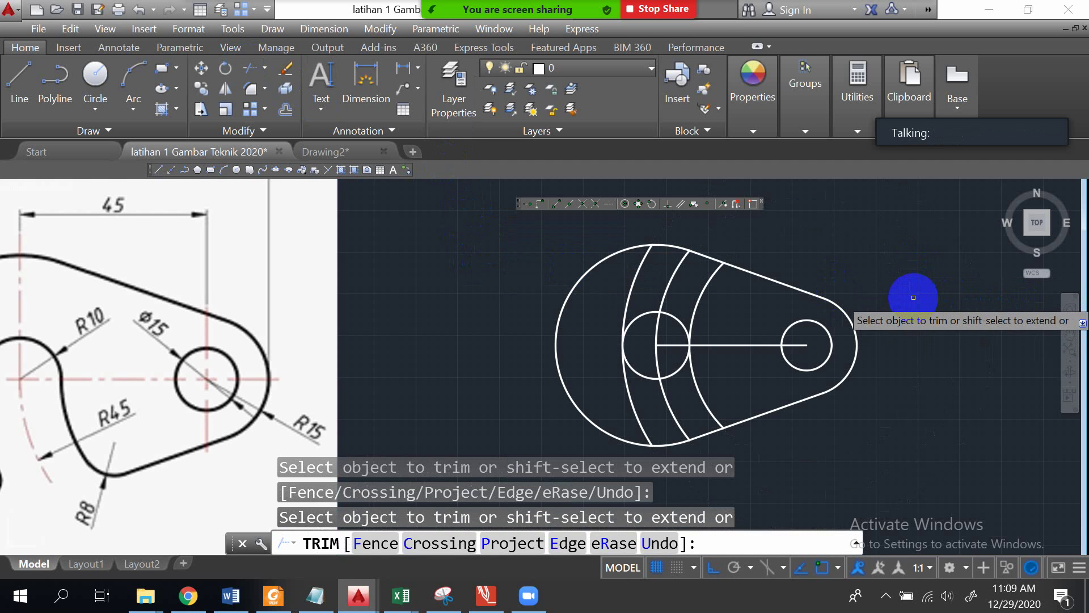
Step: Open the hook slot by trimming the lower outline across it, the arcs above the radius 10 circle and that circle's lower half
left_click(706, 431)
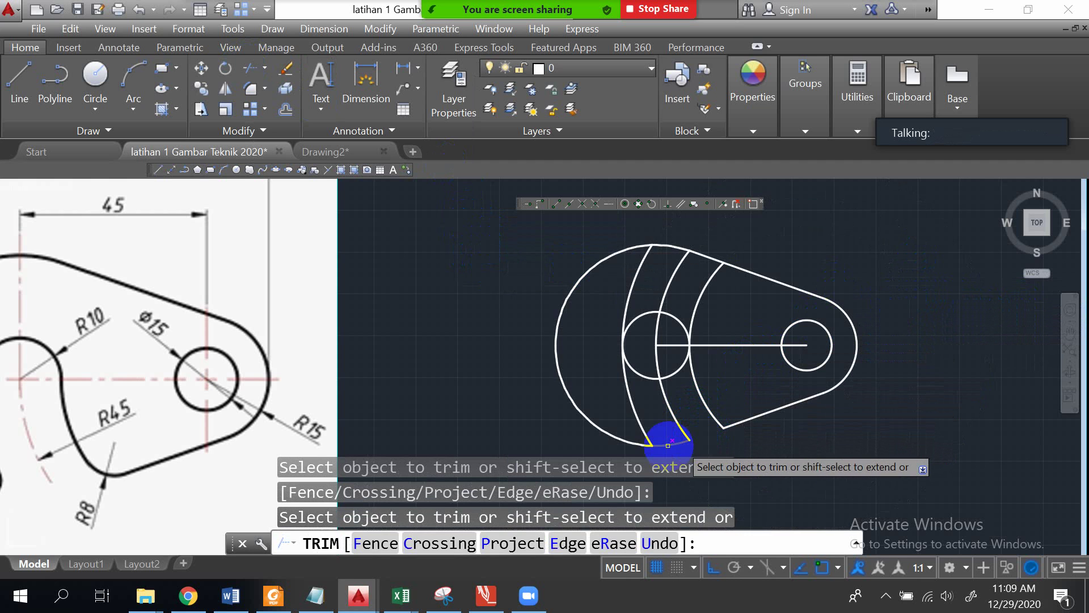
left_click(706, 287)
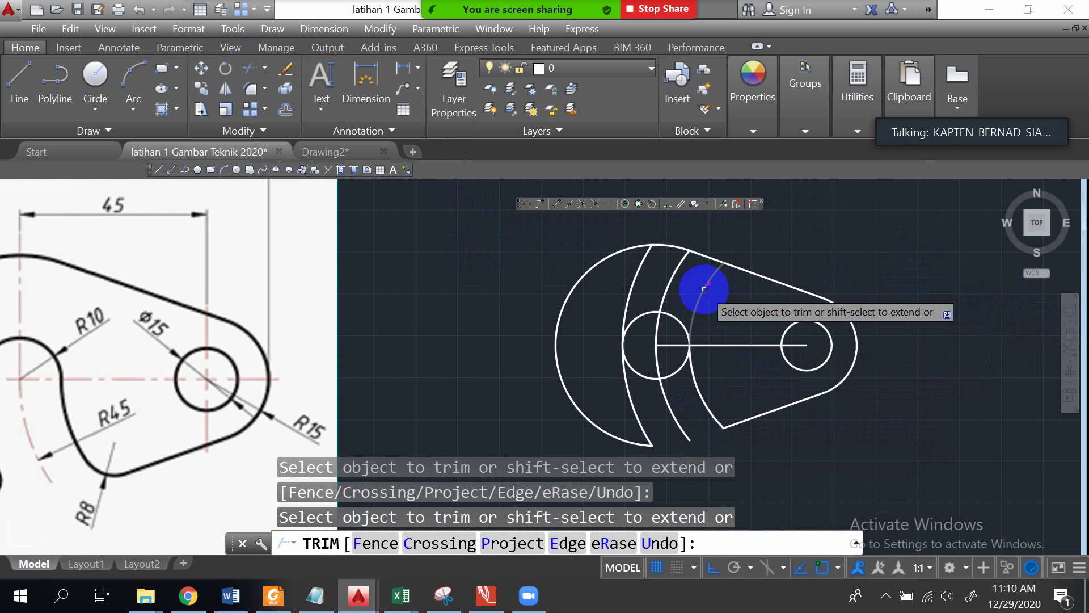
left_click(638, 277)
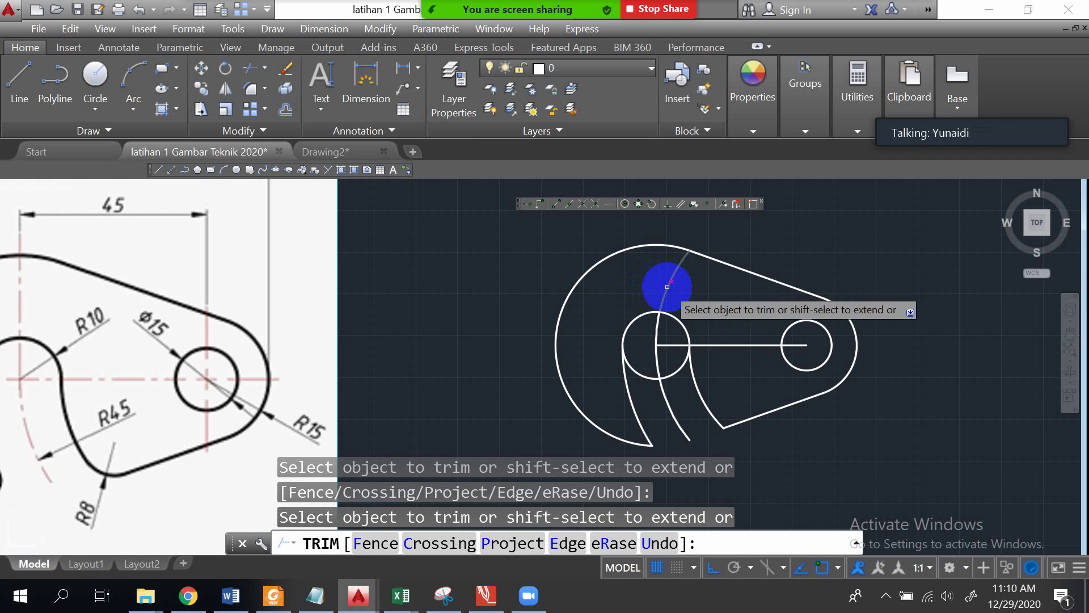
left_click(657, 332)
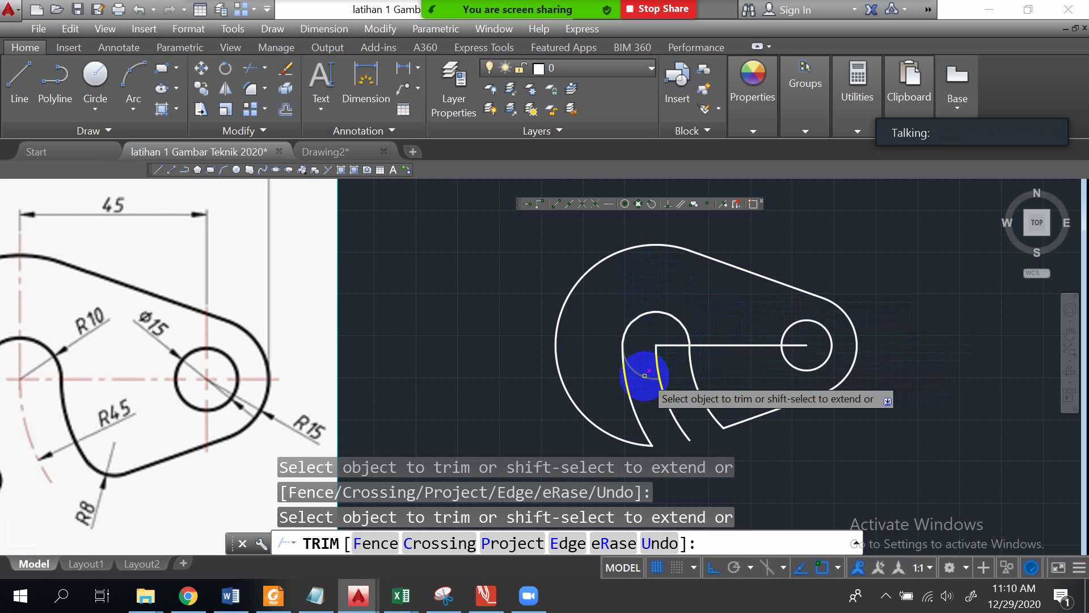
scroll(757, 352, "up", 1)
scroll(760, 351, "down", 1)
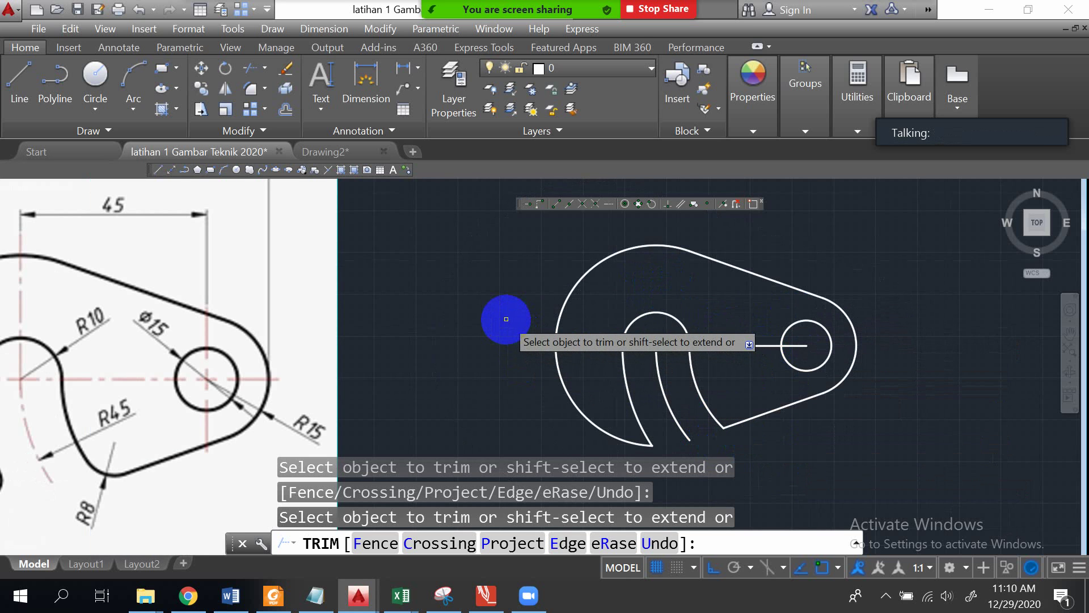
key("Escape")
Step: Fillet the sharp corner between the slot's inner arc on the hole side and the plate's lower sloping edge with radius 8
mouse_move(518, 316)
middle_mouse_down()
mouse_move(577, 288)
mouse_move(621, 297)
middle_mouse_up()
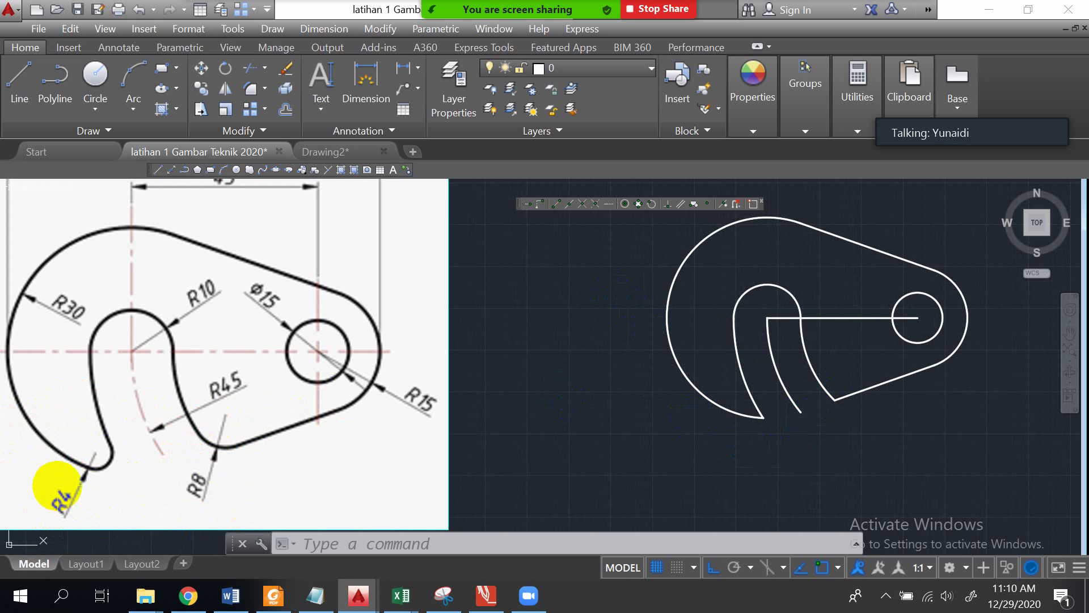
left_click(505, 379)
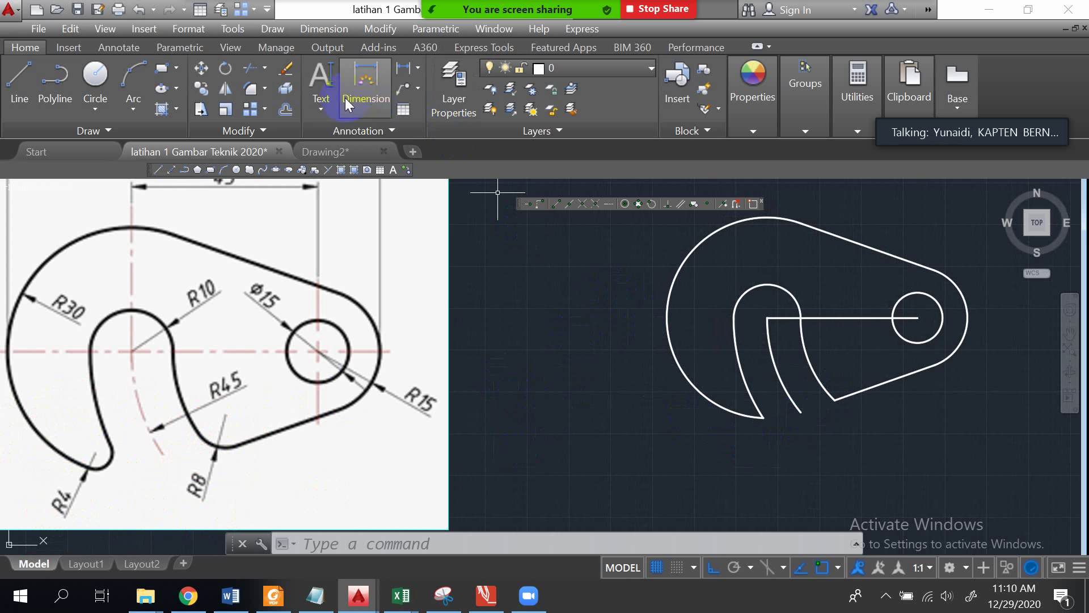
left_click(265, 88)
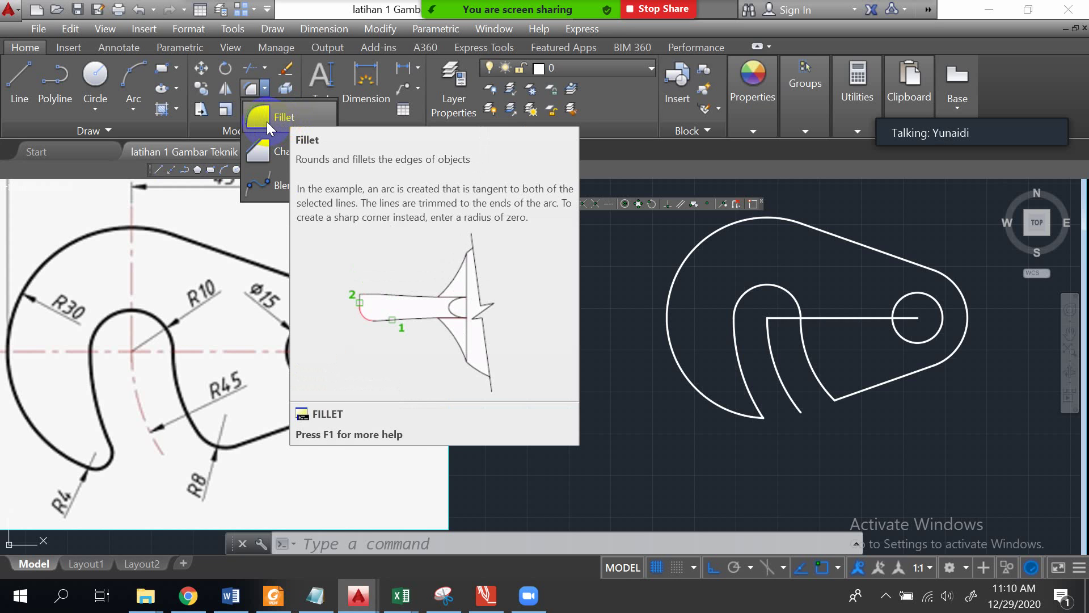
left_click(266, 121)
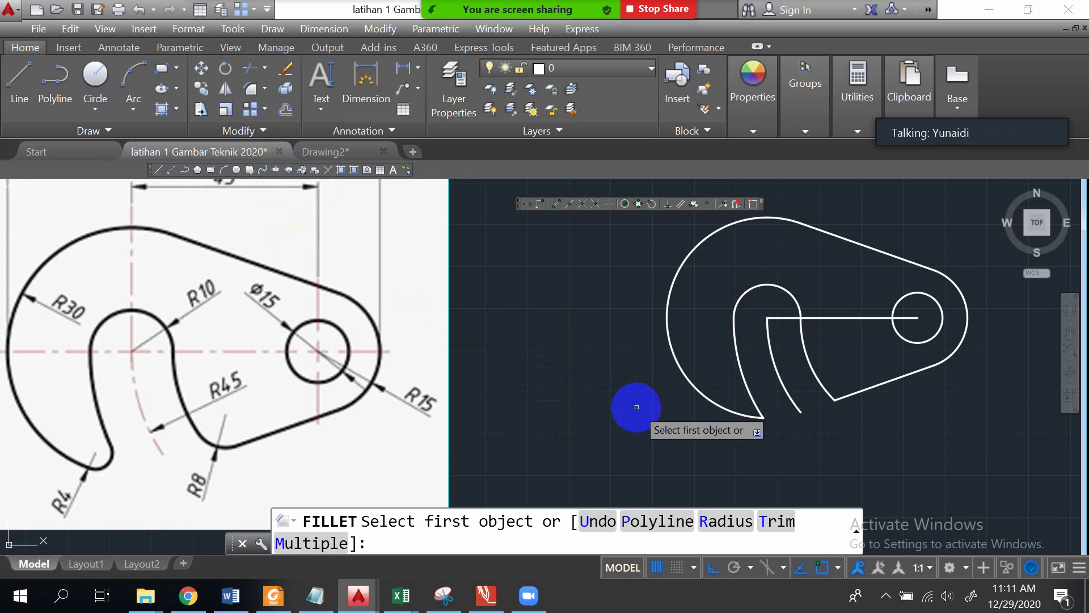
left_click(710, 520)
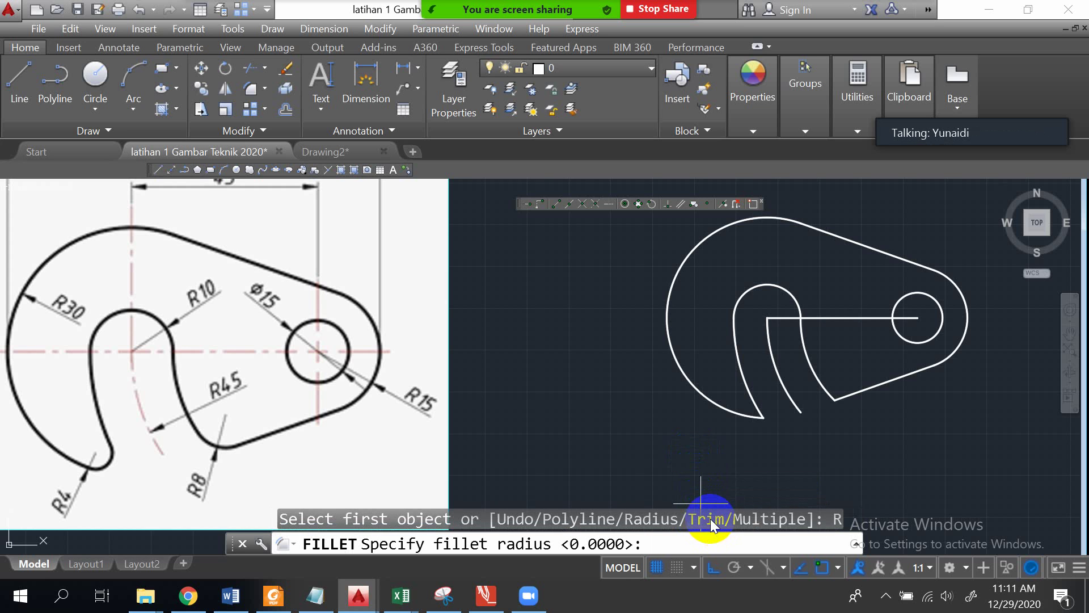
type("8")
key("Return")
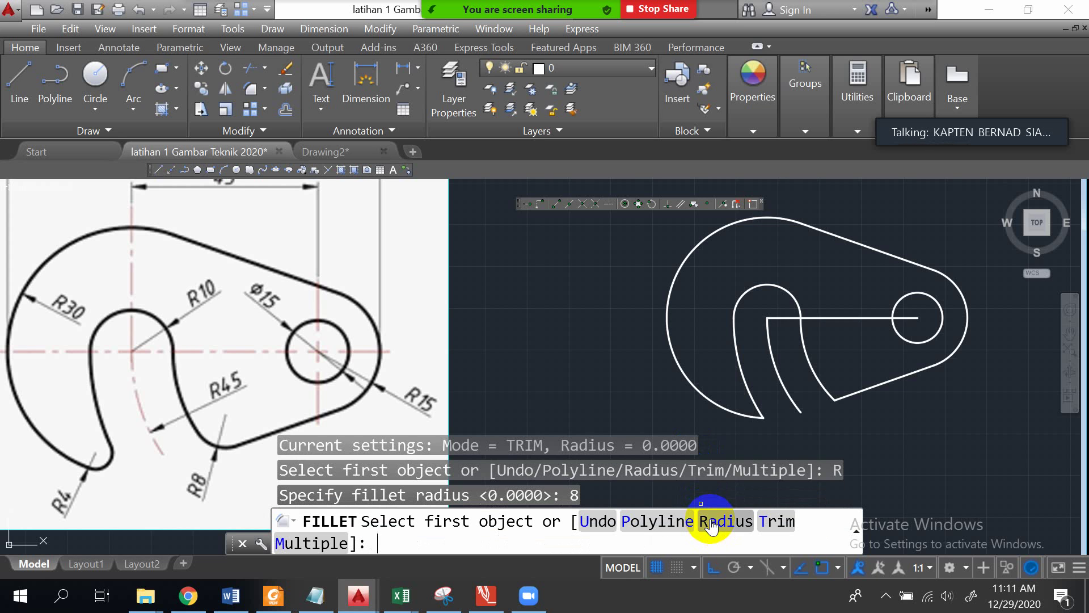
left_click(816, 378)
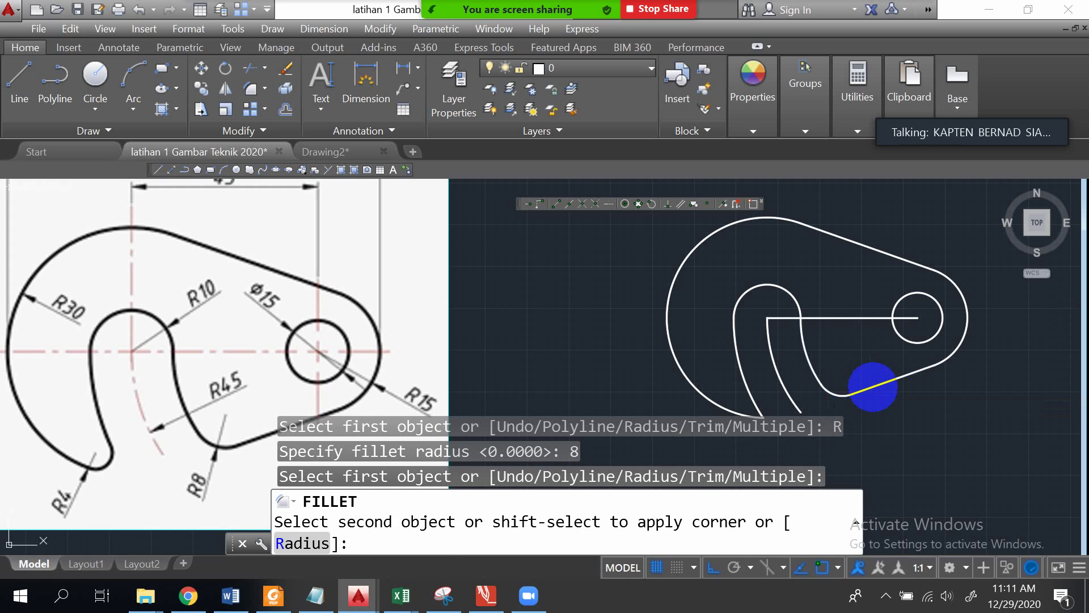
left_click(872, 385)
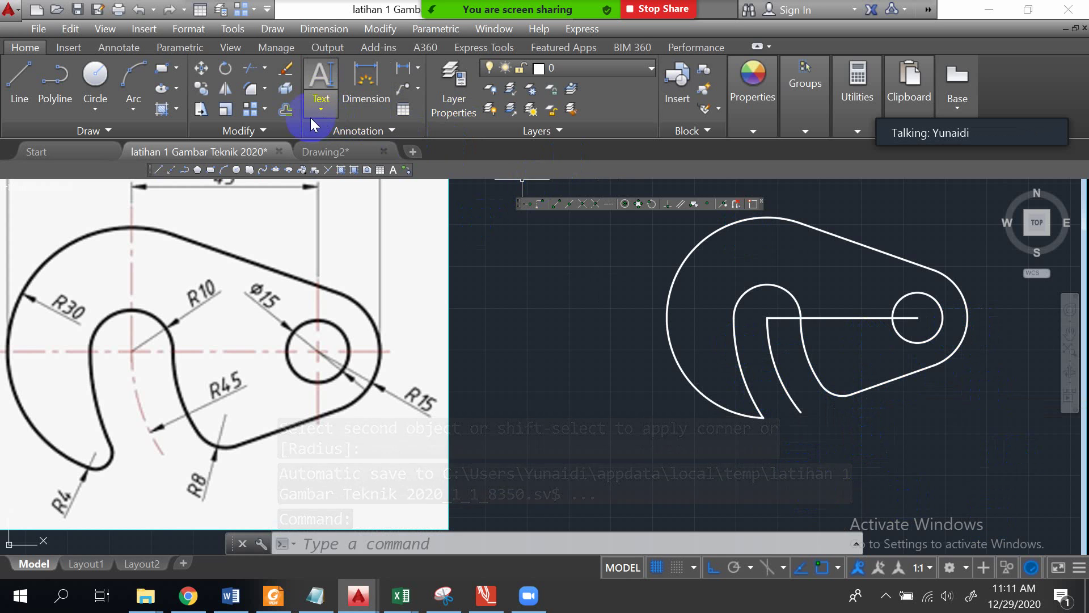
Step: Fillet the pointed hook tip between the slot arc and the large outer arc with radius 4
left_click(251, 89)
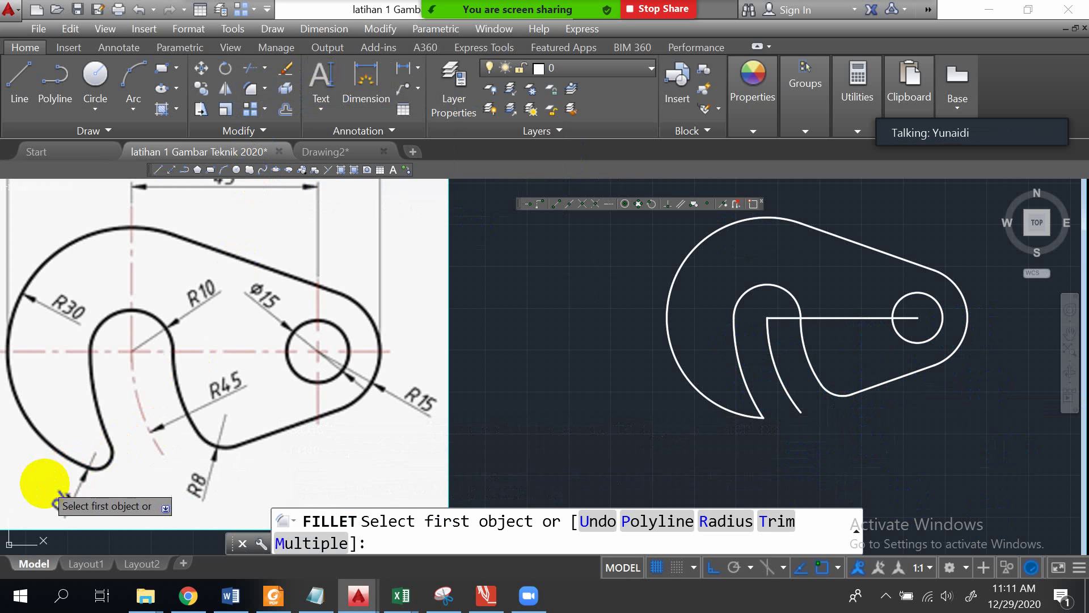
left_click(720, 520)
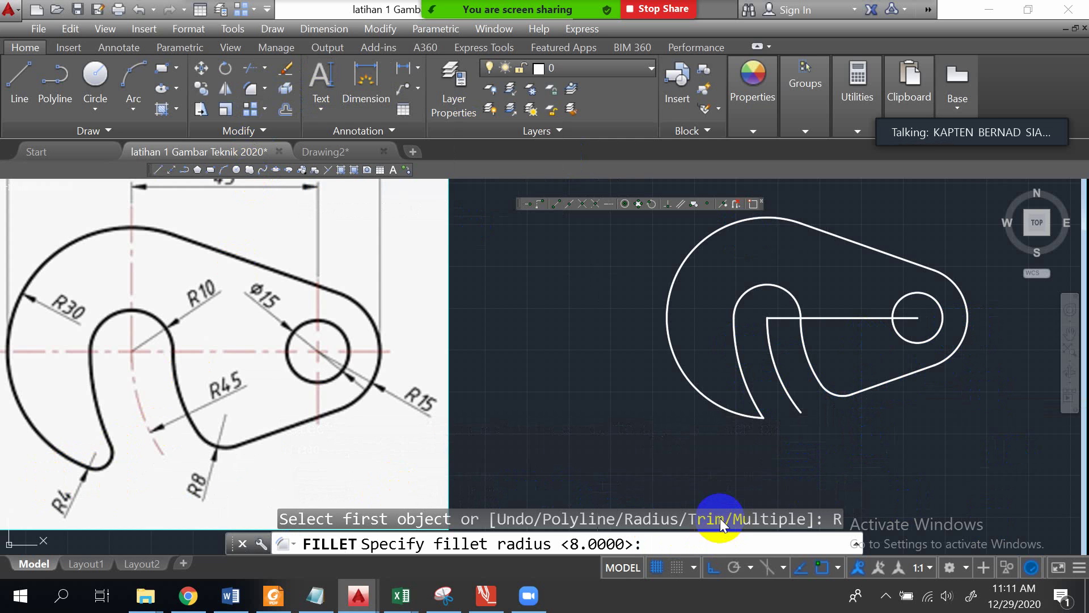
type("4")
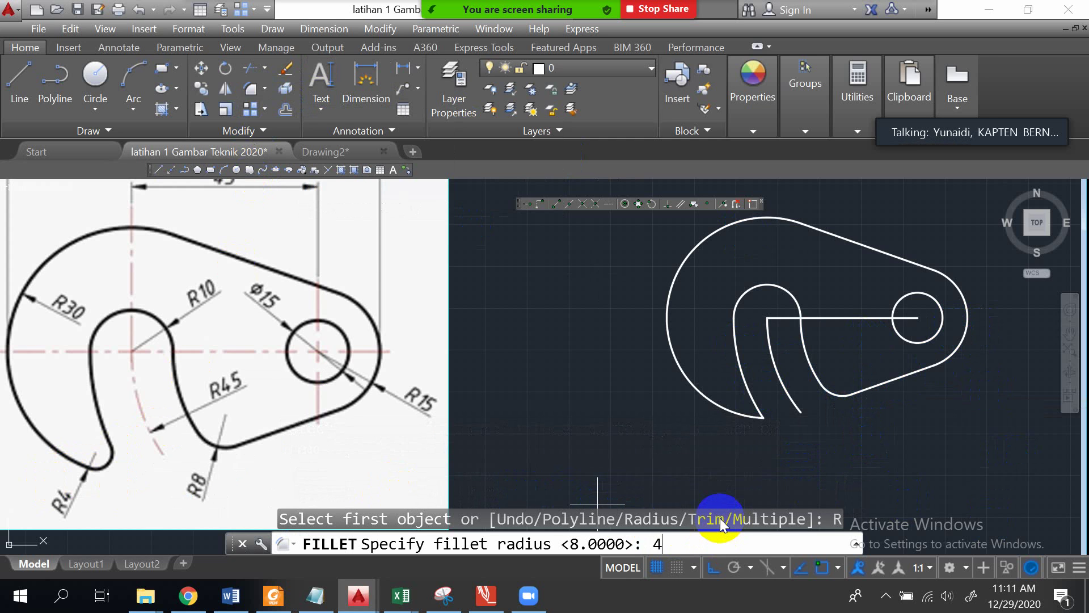
key("Return")
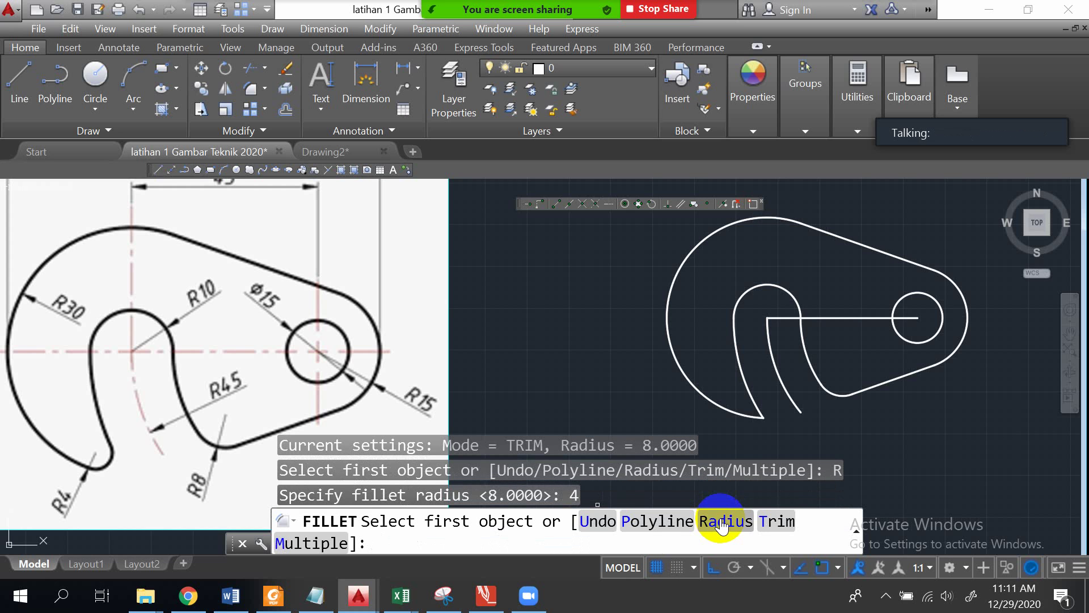
left_click(748, 389)
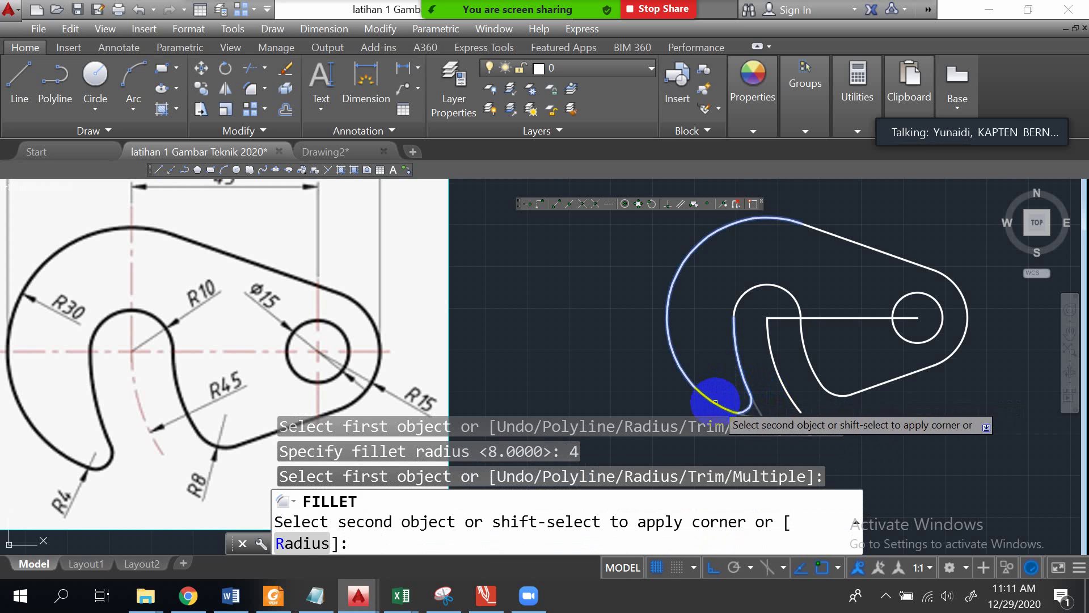
left_click(715, 402)
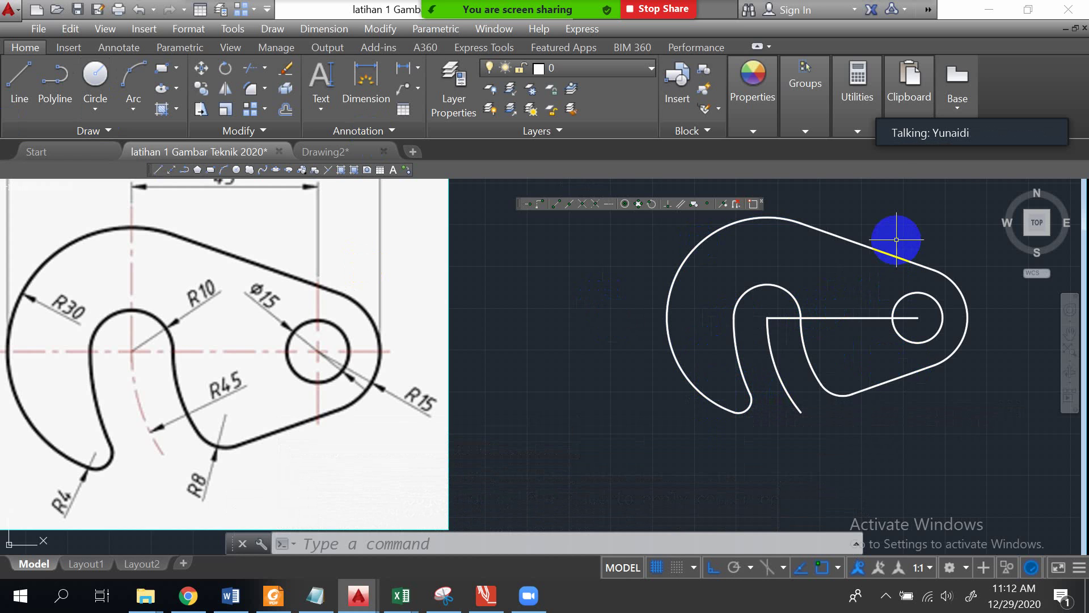
Step: Stretch both ends of the horizontal line between the centres so it extends past the hook's outer arc and the rounded hole end
middle_click_drag(858, 236, 847, 251)
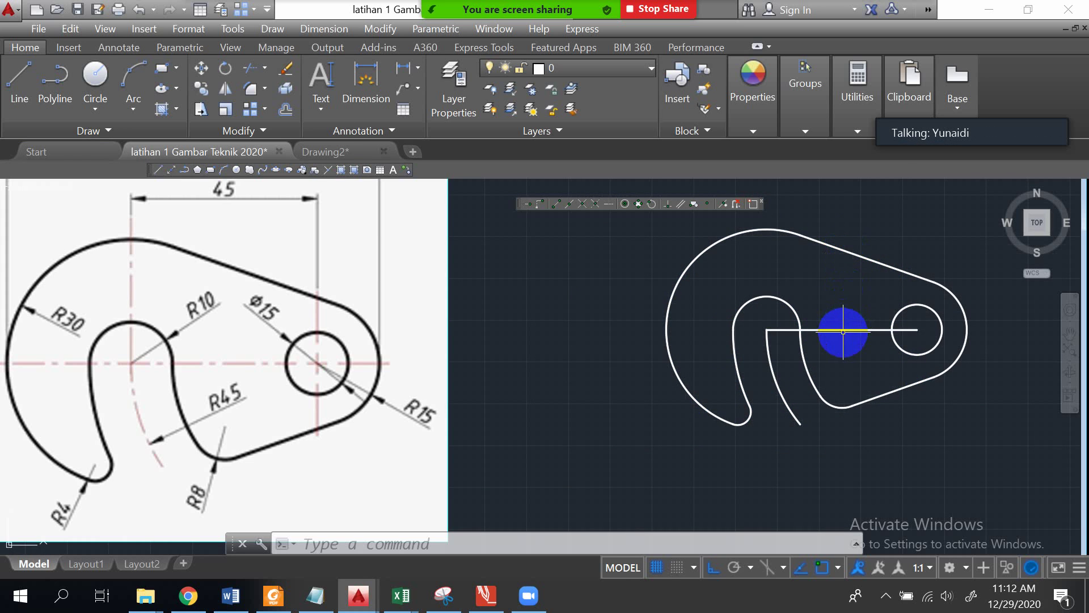
left_click(843, 331)
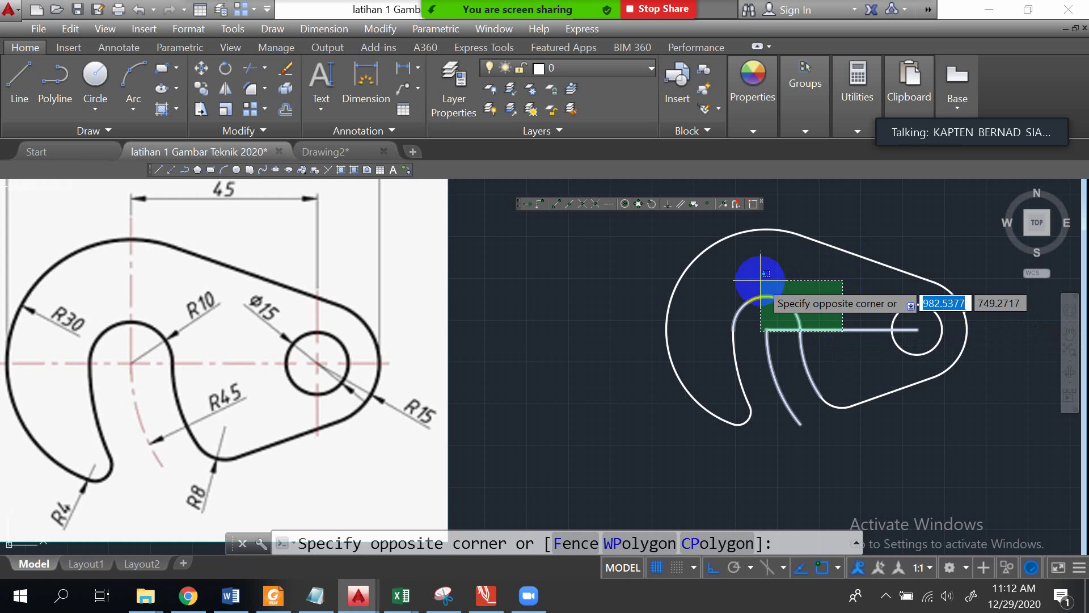
key("Escape")
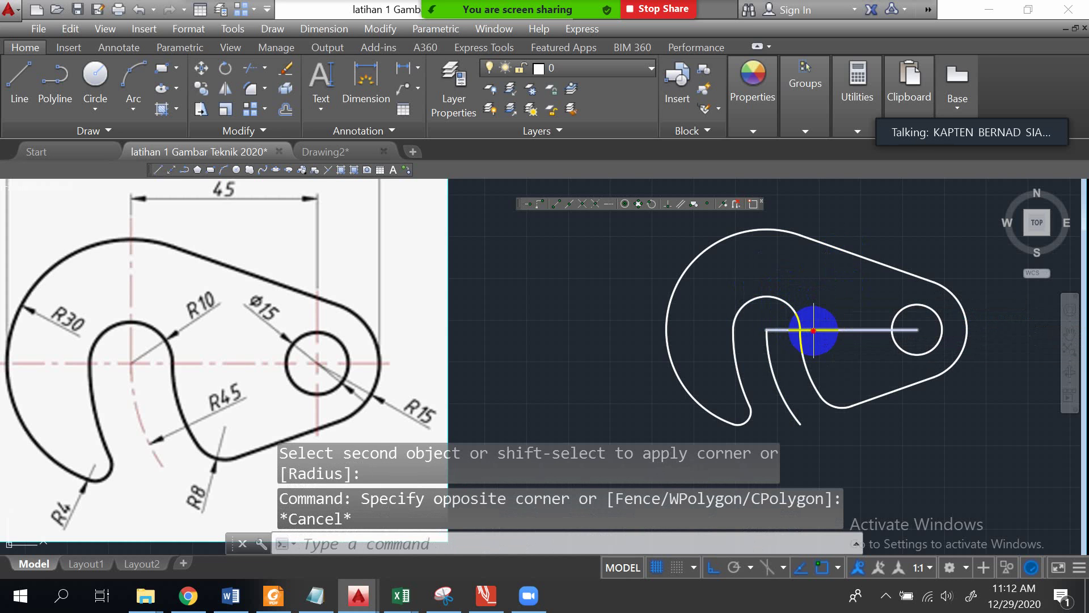
left_click(791, 331)
left_click(768, 330)
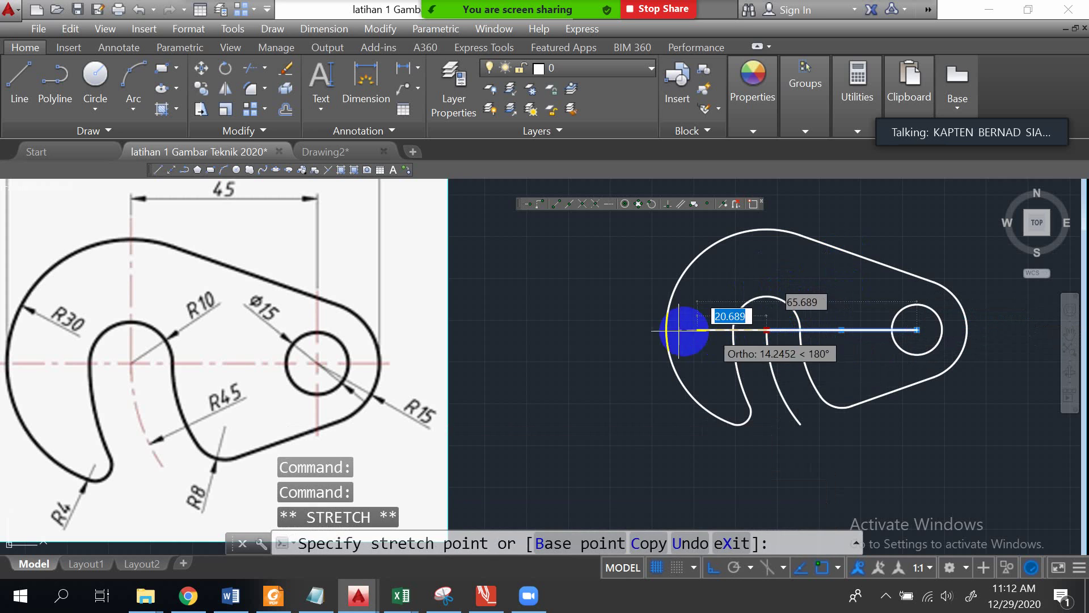
left_click(622, 330)
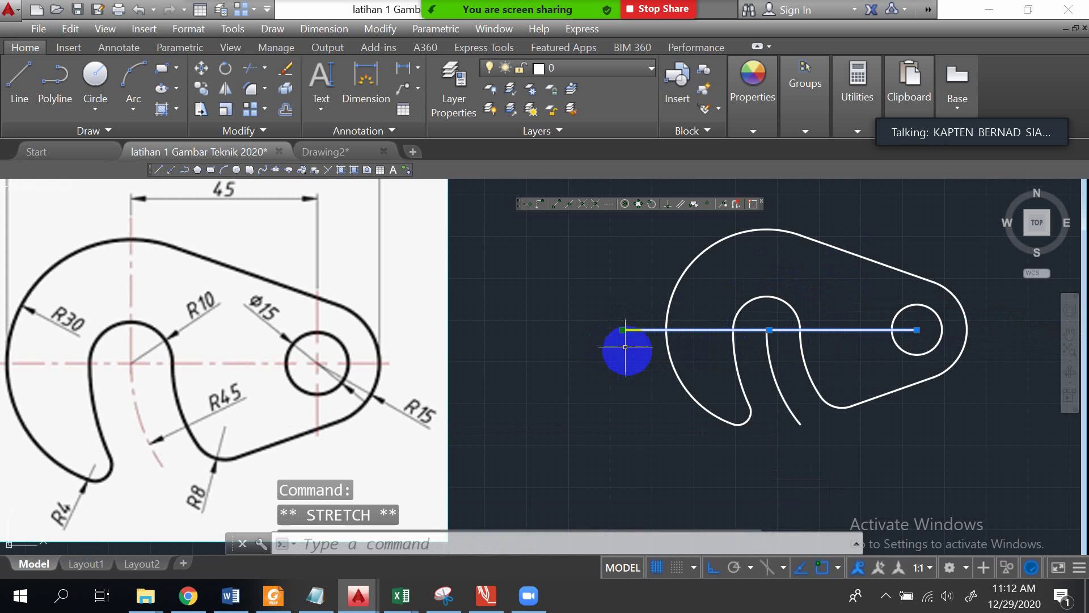
left_click(918, 330)
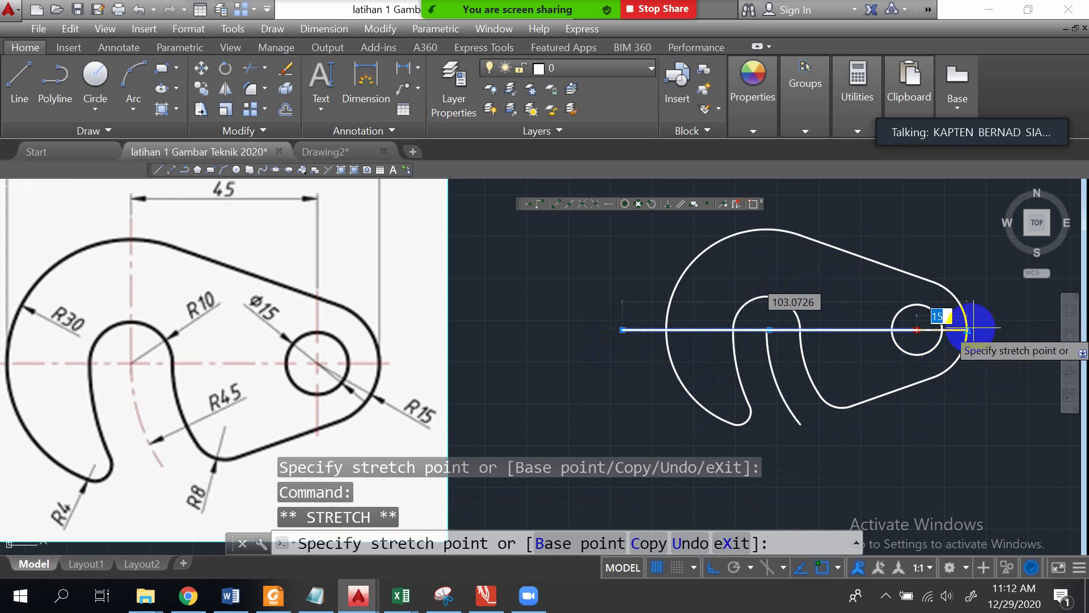
left_click(1003, 328)
key("Escape")
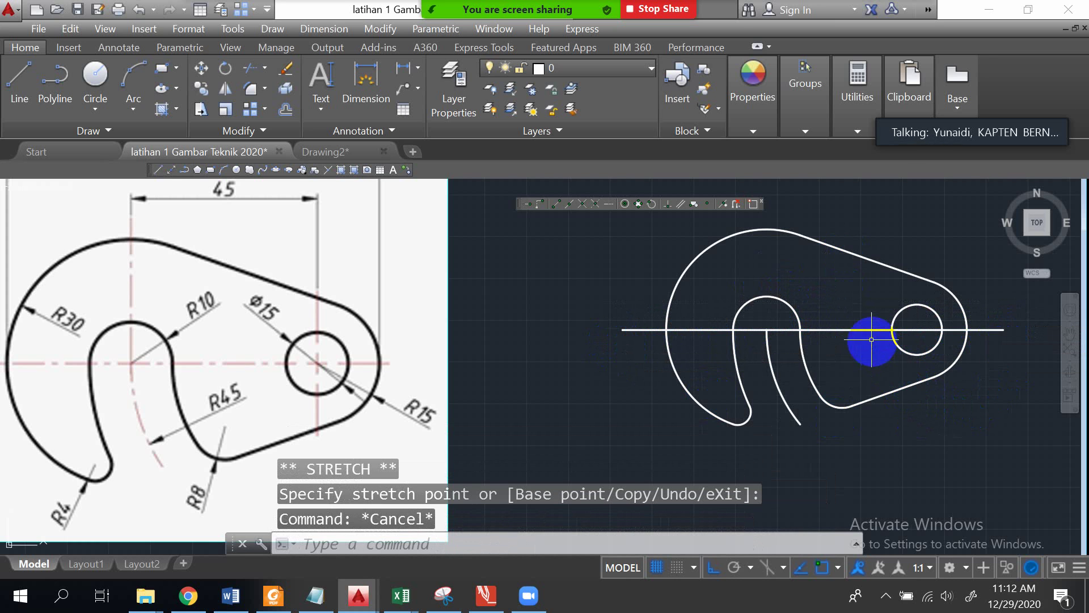
Step: Assign the horizontal centre line and the arc along the middle of the slot to the sumbu layer
left_click(861, 328)
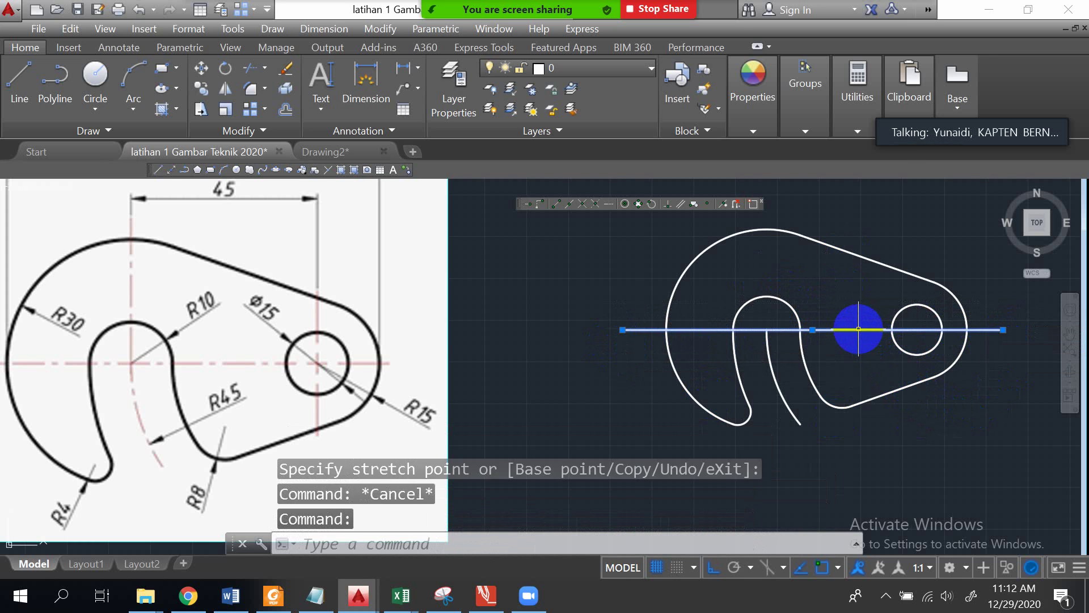
left_click(650, 68)
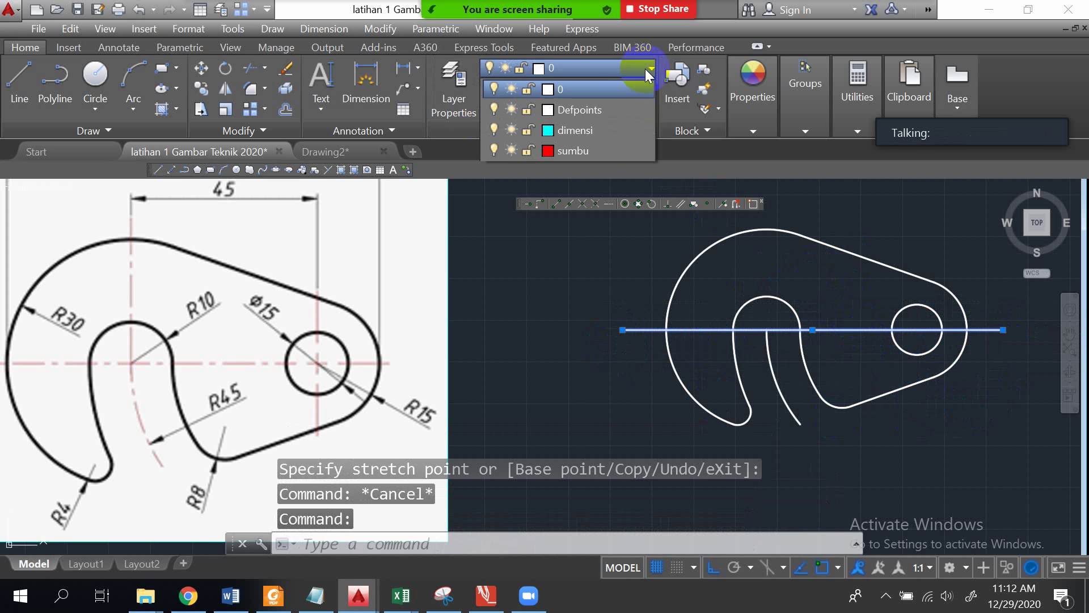
left_click(570, 155)
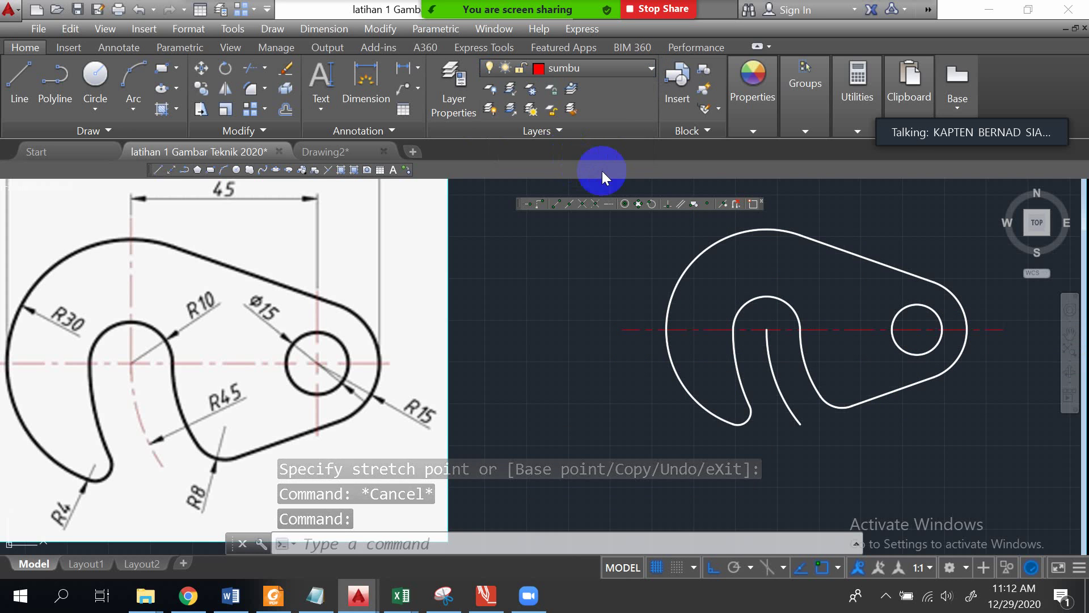
key("Escape")
left_click(777, 387)
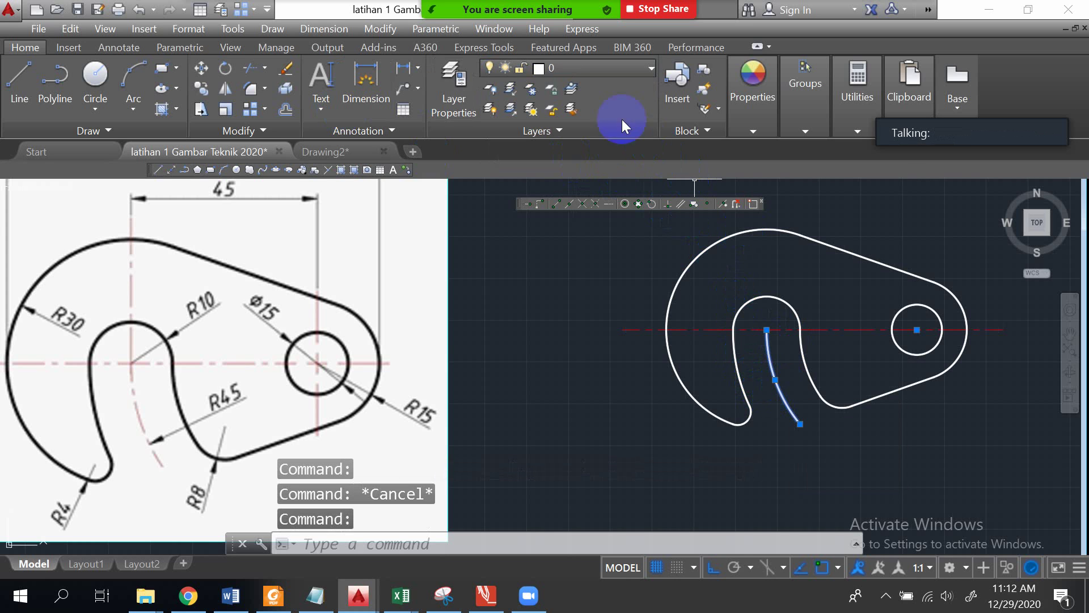
left_click(647, 72)
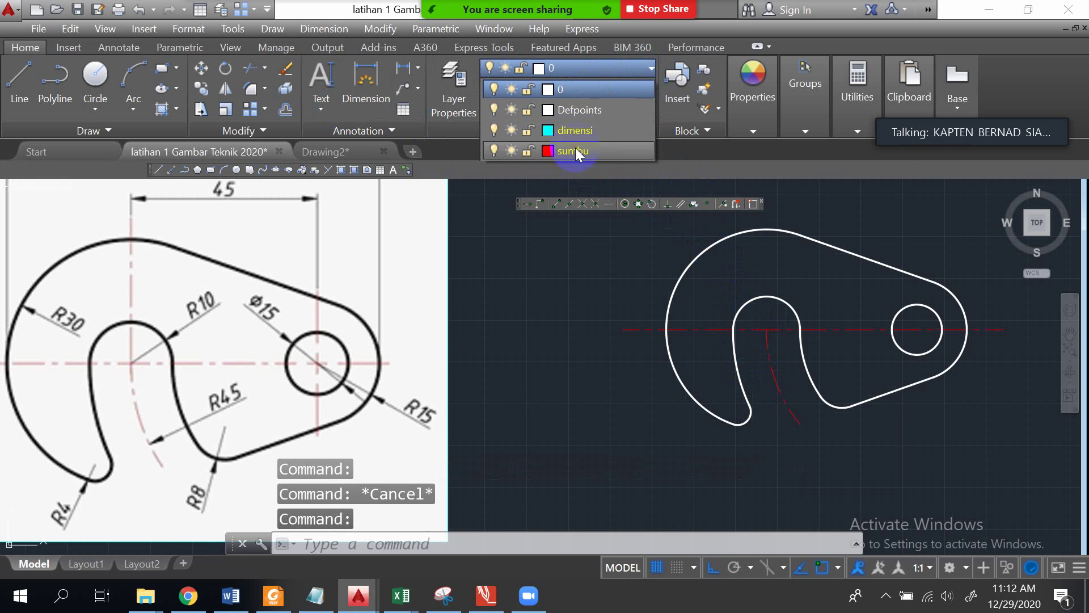
left_click(574, 151)
Step: Draw a vertical line about 35 units long from the radius 10 arc's centre up past the plate's upper outline
left_click(19, 79)
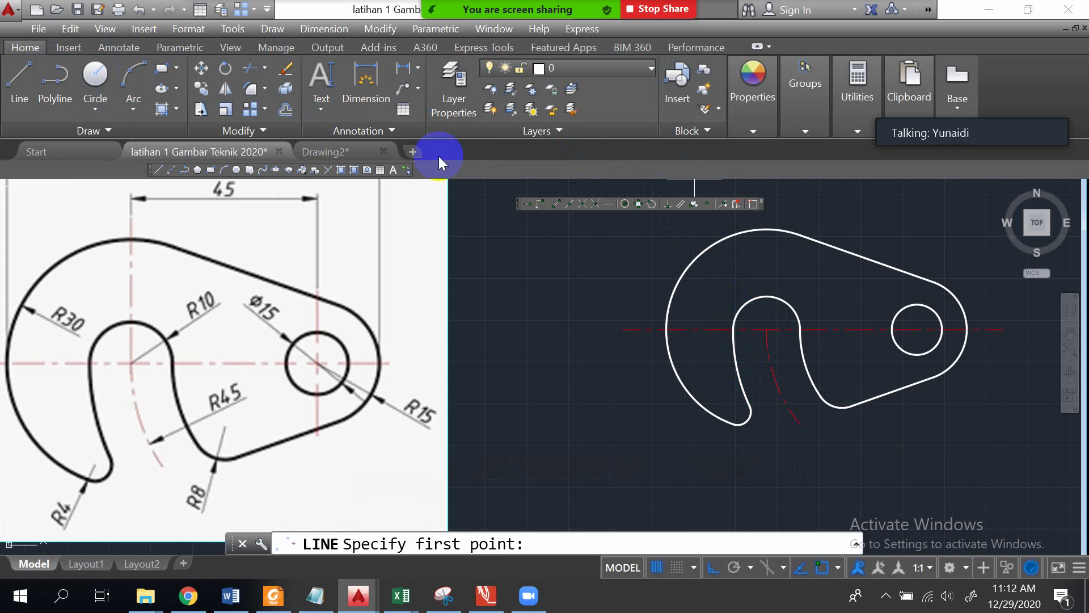
left_click(767, 329)
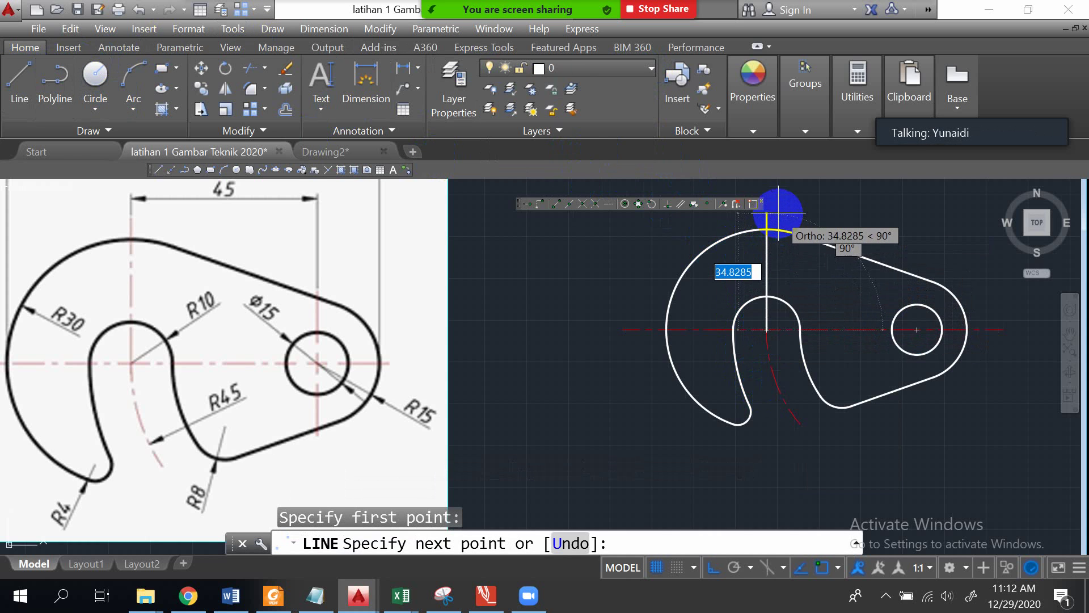
left_click(777, 212)
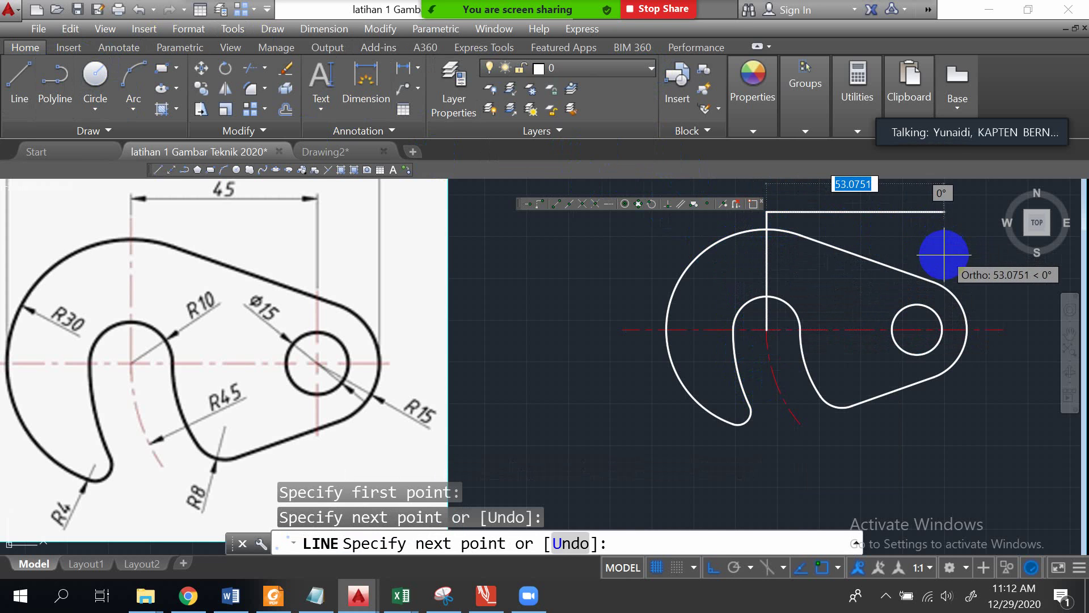
key("Escape")
Step: Draw a vertical line about 21 units long from the hole's centre down past the plate's lower edge
left_click(45, 70)
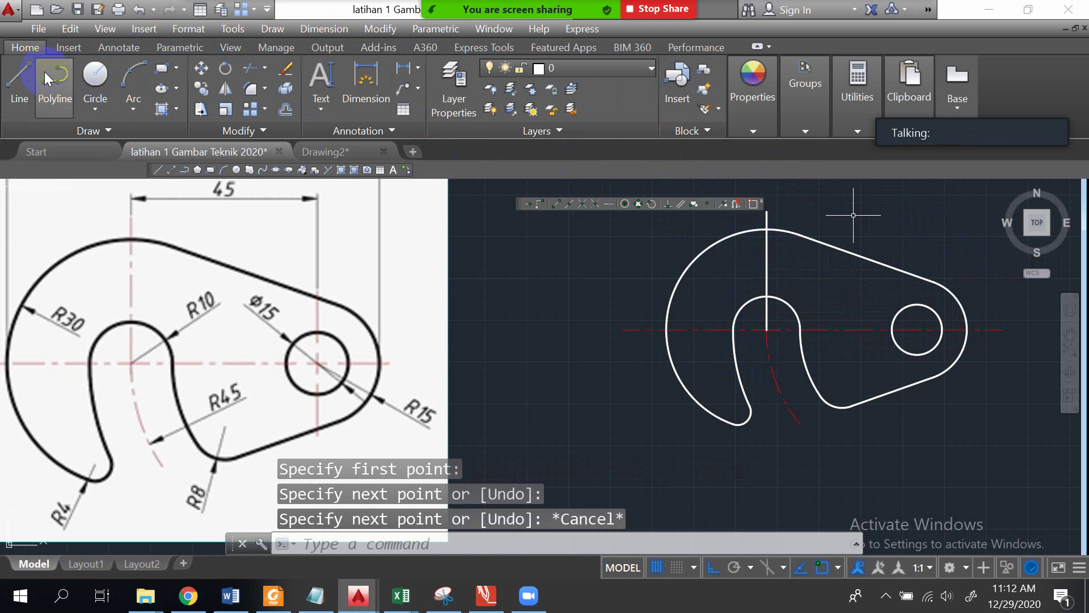
left_click(26, 76)
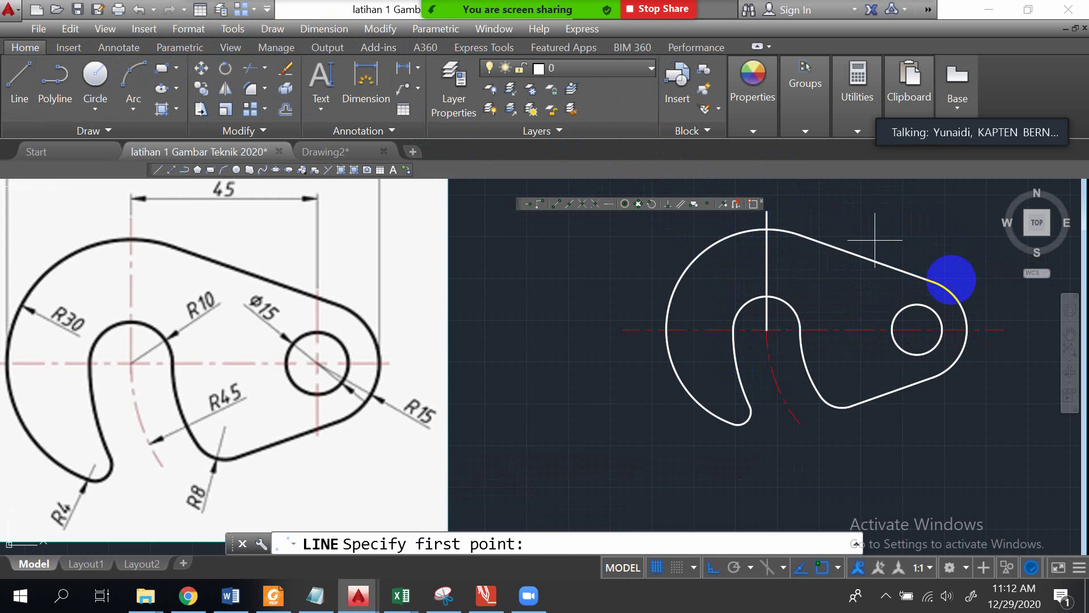
left_click(916, 330)
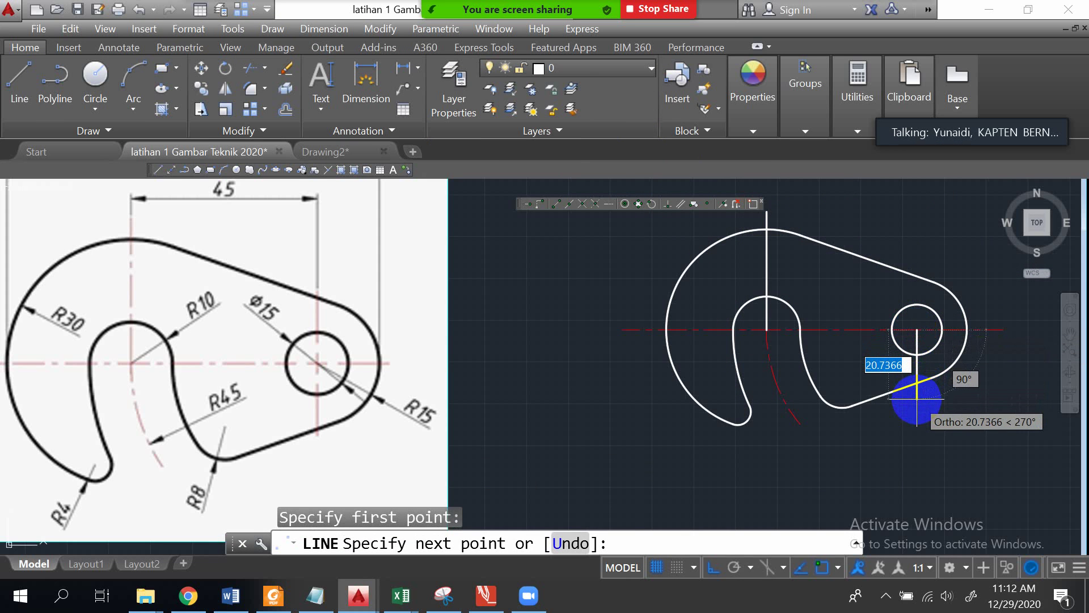
left_click(917, 398)
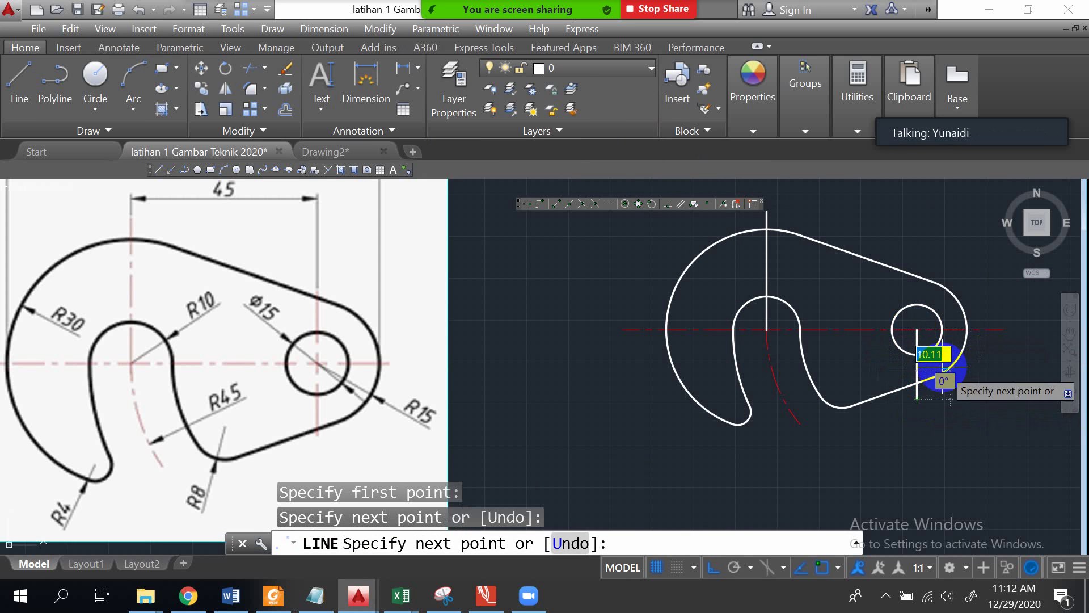
key("Escape")
Step: Stretch the upper end of the hole's vertical line above the plate's outline, making it about 45 units long
left_click(917, 370)
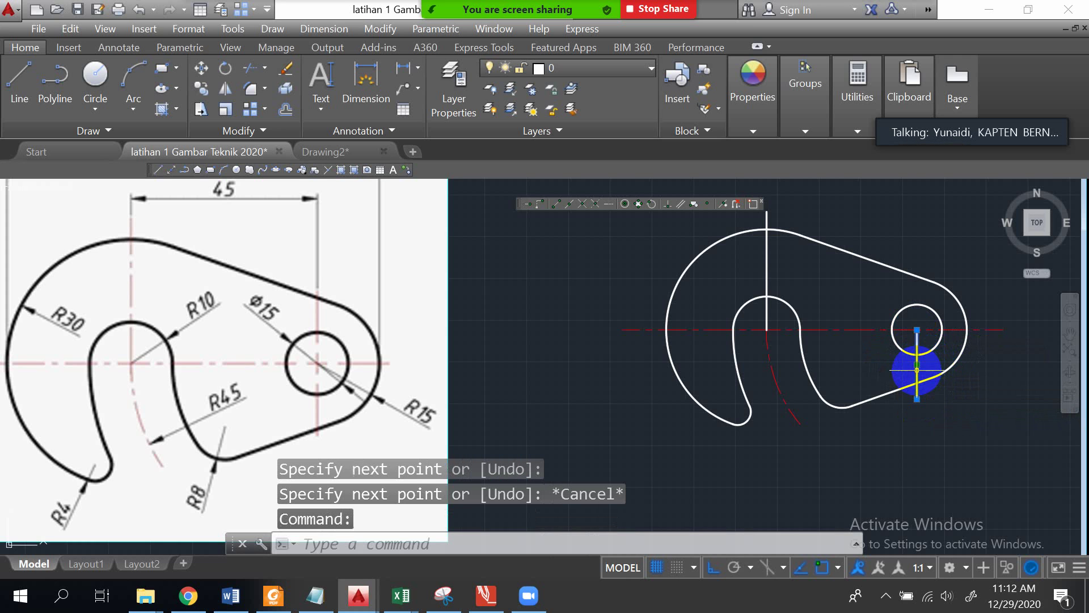
left_click(916, 330)
left_click(917, 248)
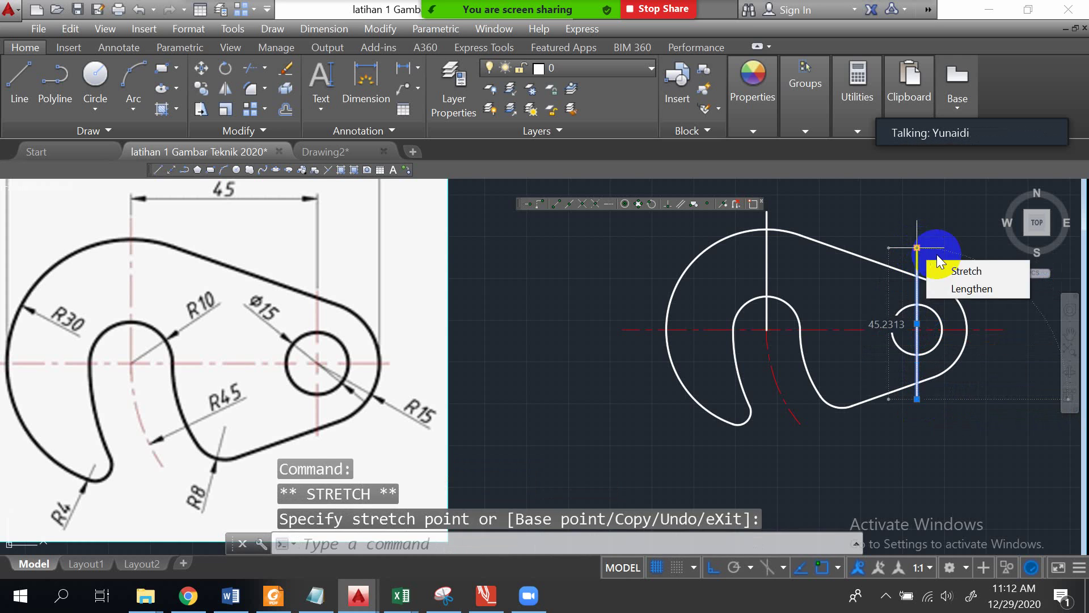
Step: Assign the two vertical centre lines, through the radius 10 arc's centre and through the hole, to the sumbu layer
key("Escape")
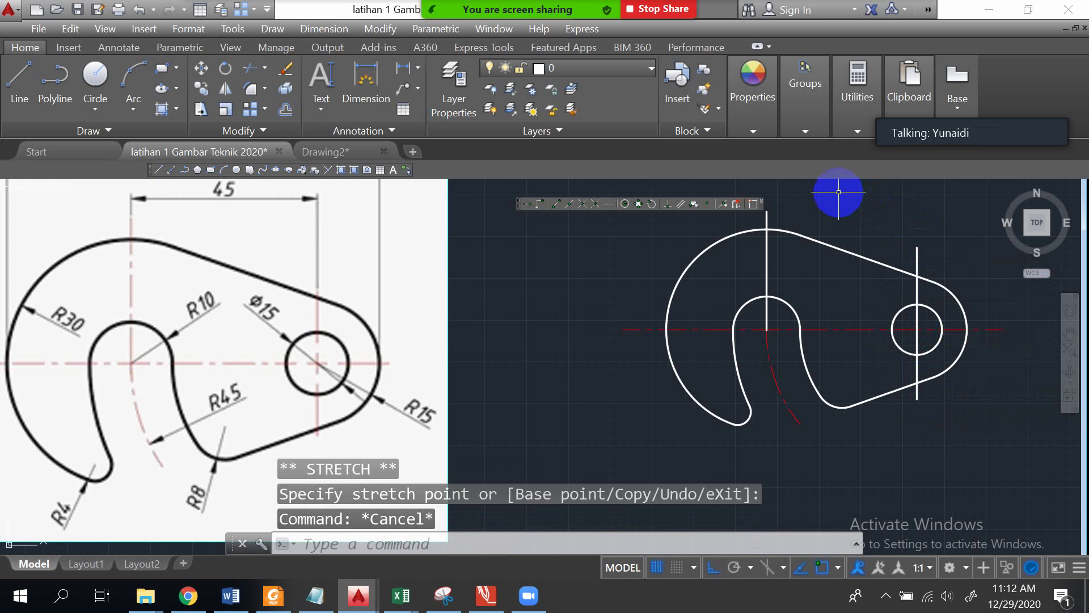
left_click(766, 218)
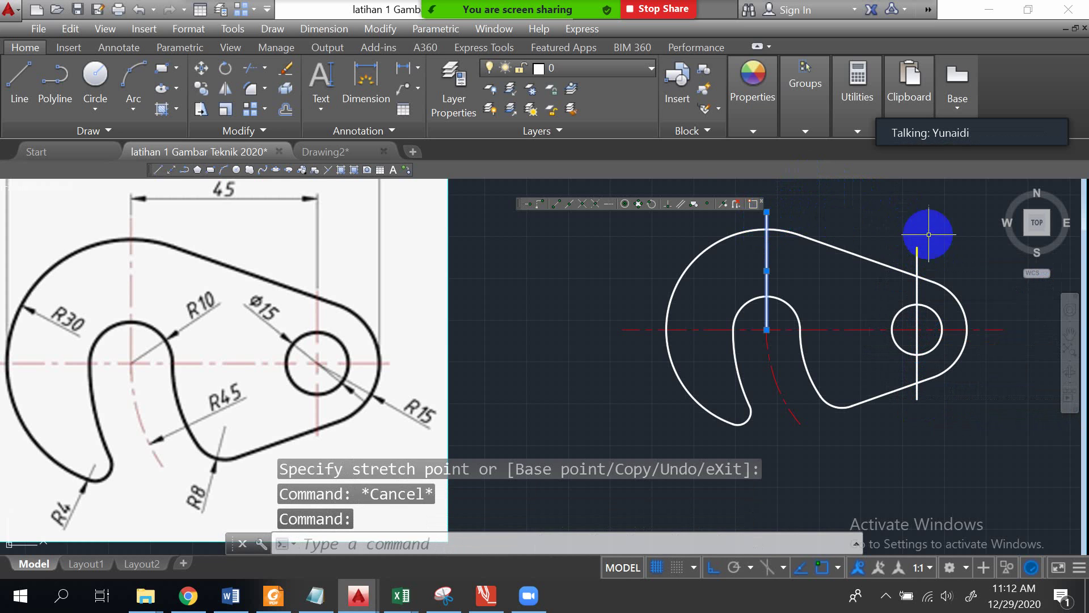
left_click(917, 258)
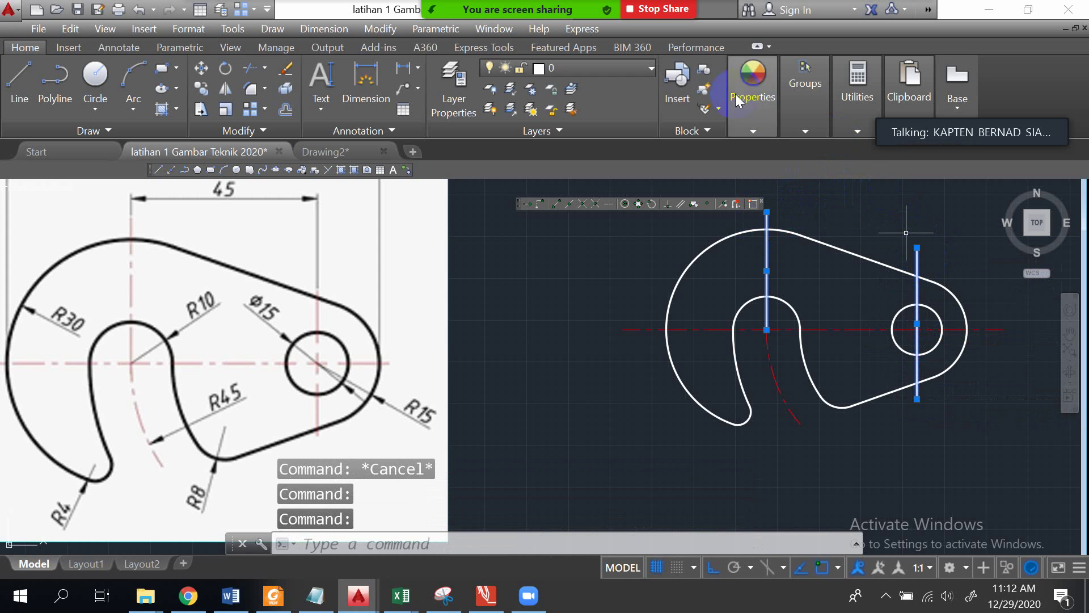
left_click(652, 69)
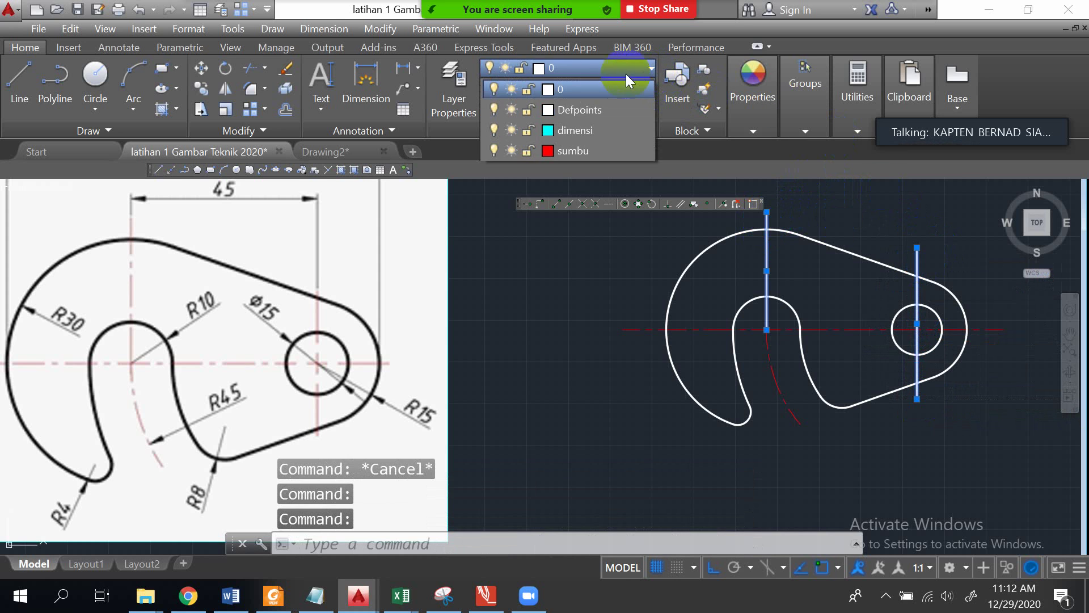
left_click(586, 152)
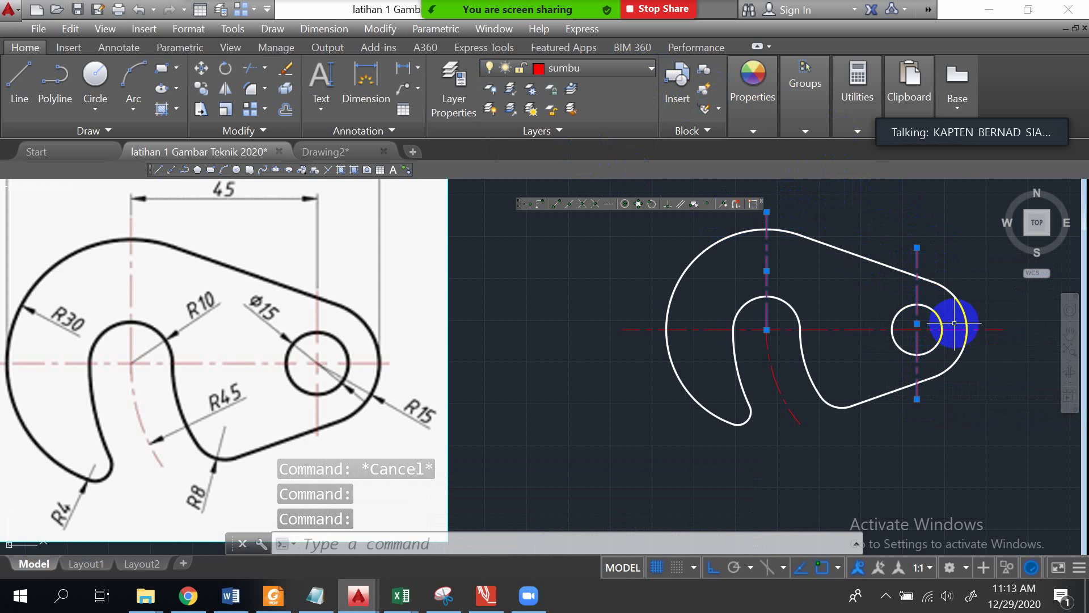
key("Escape")
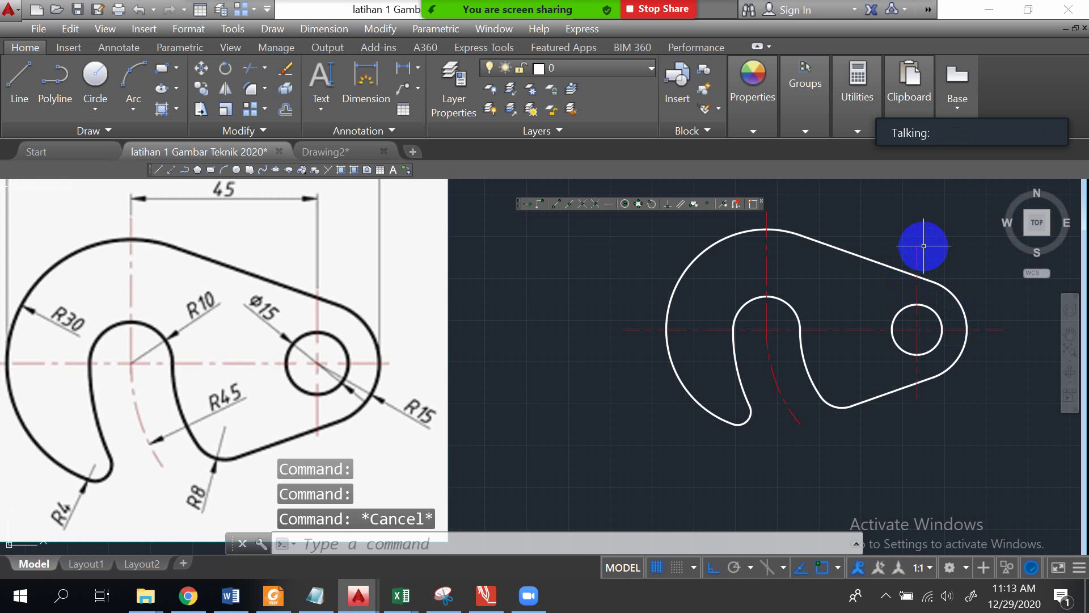
middle_click_drag(908, 250, 876, 268)
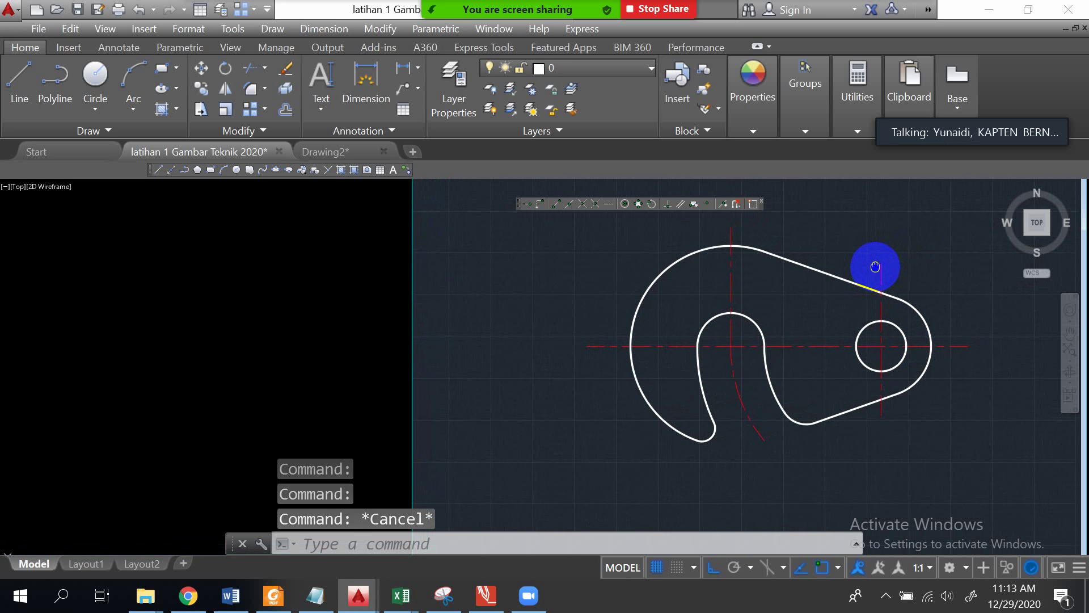